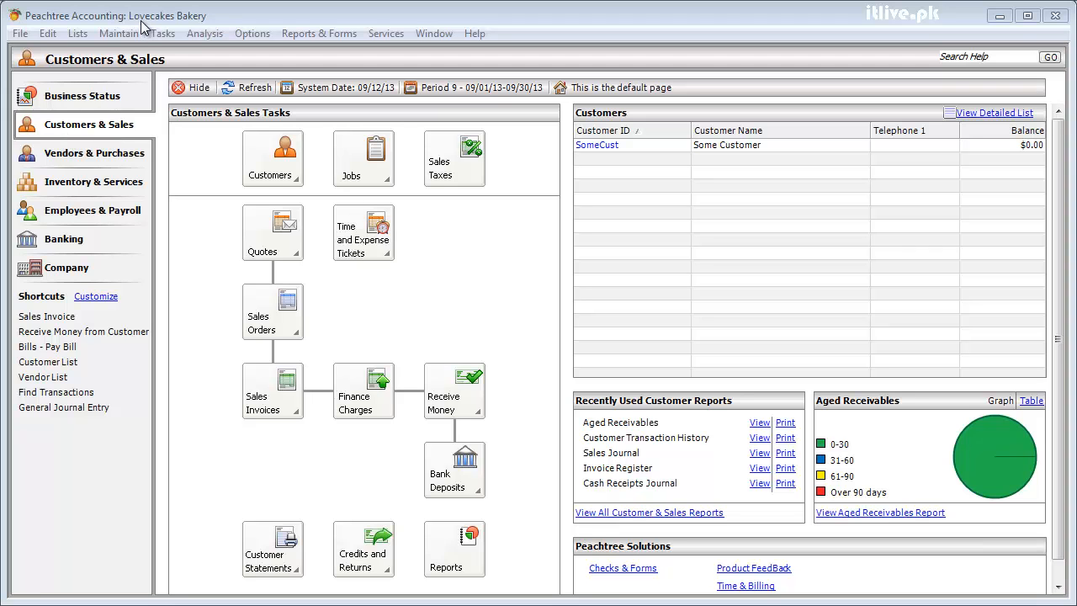
Open a blank sales quote form
click(260, 252)
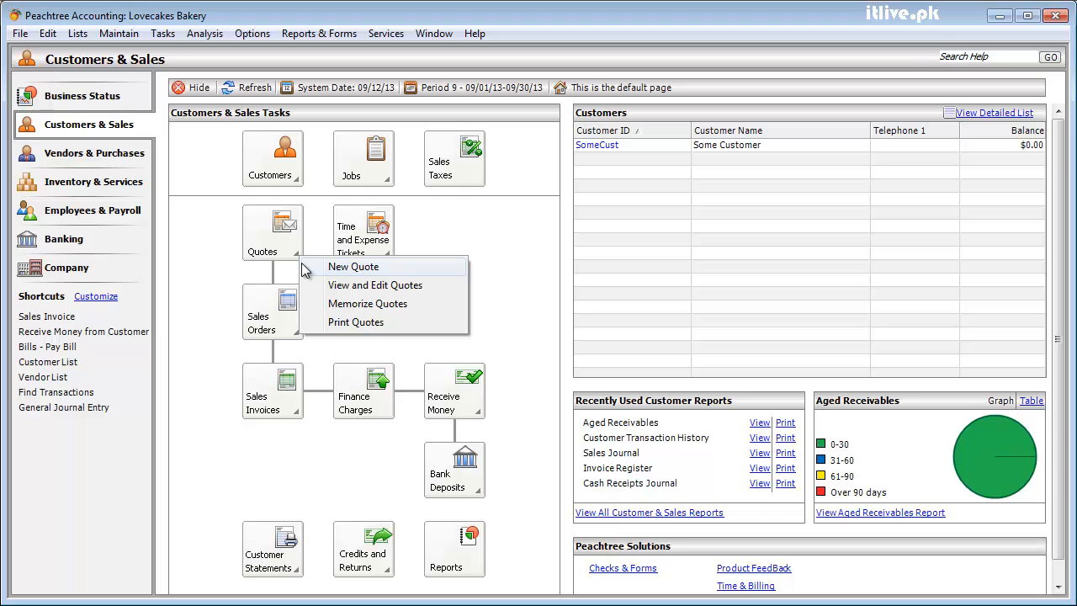
click(195, 230)
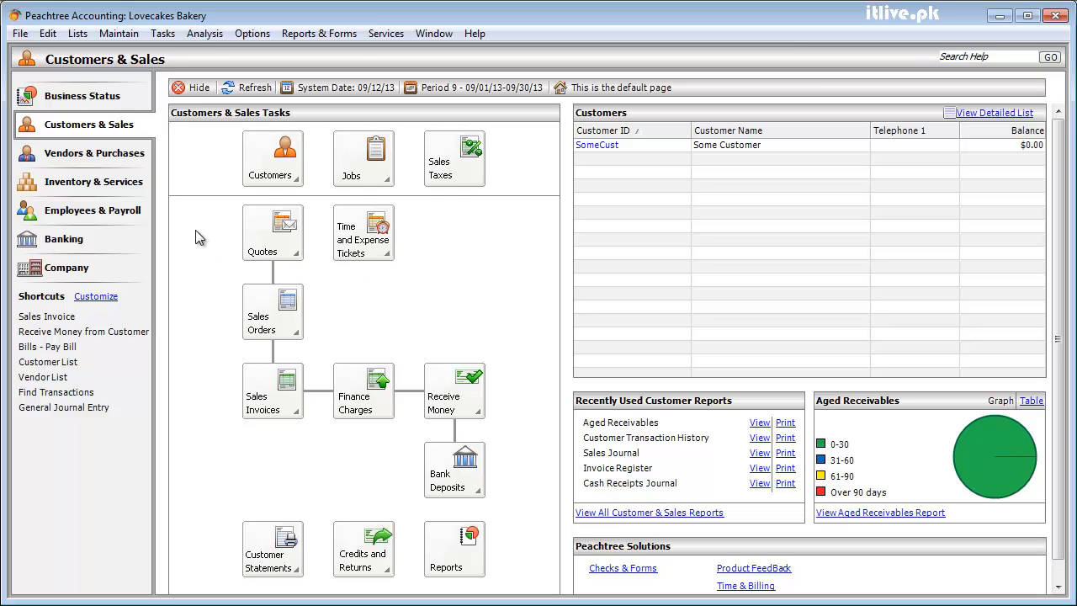
click(163, 34)
mouse_move(176, 53)
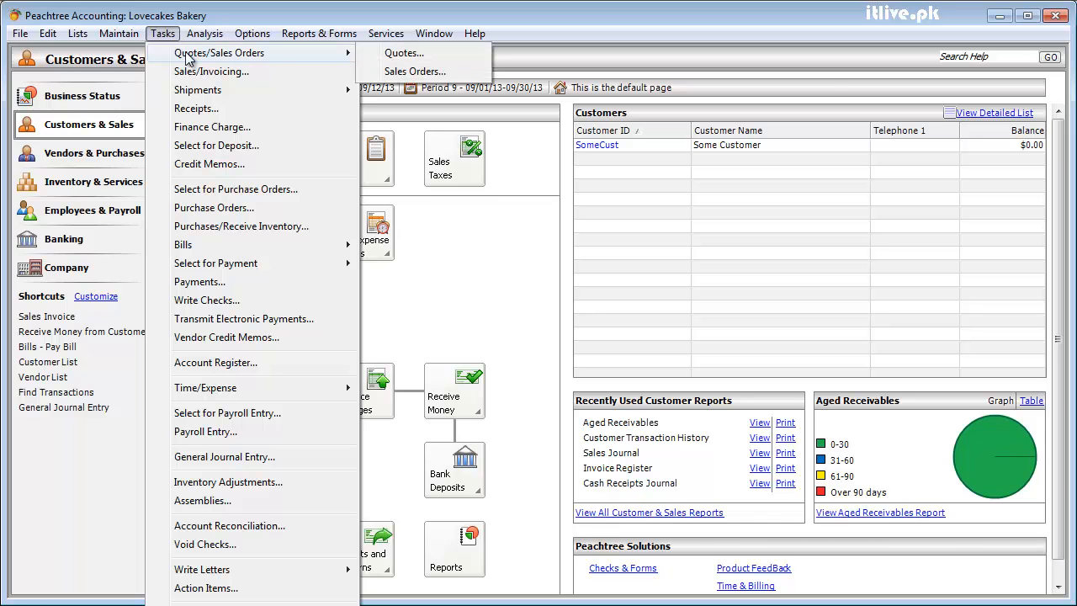
click(397, 54)
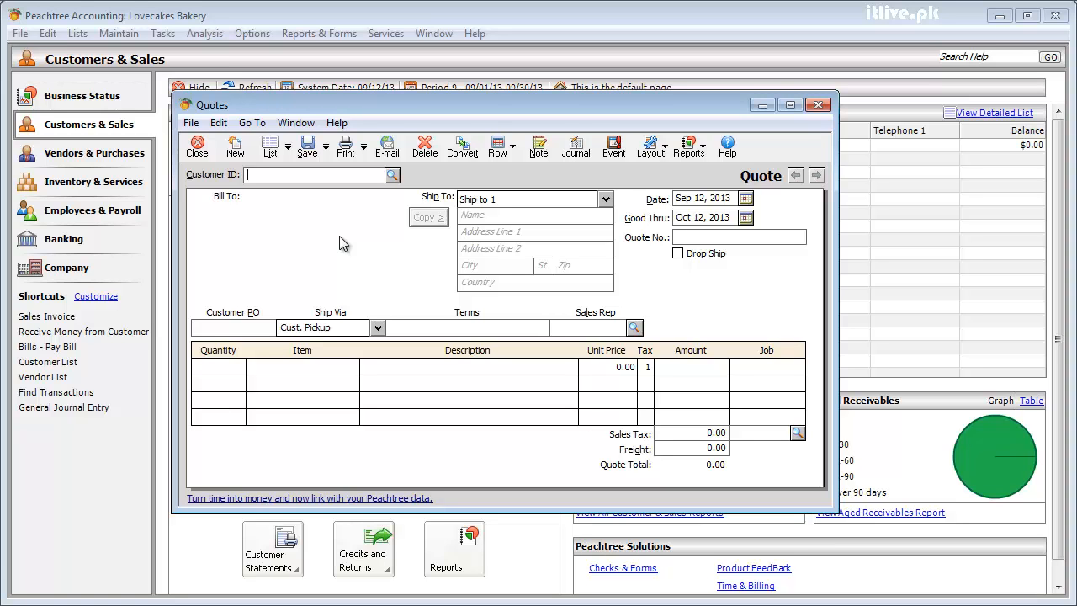
Enter METROBANK as the customer ID and Metro Bank (Pvt) Ltd as the bill-to name on the quote
text(METROBANK)
key(Tab)
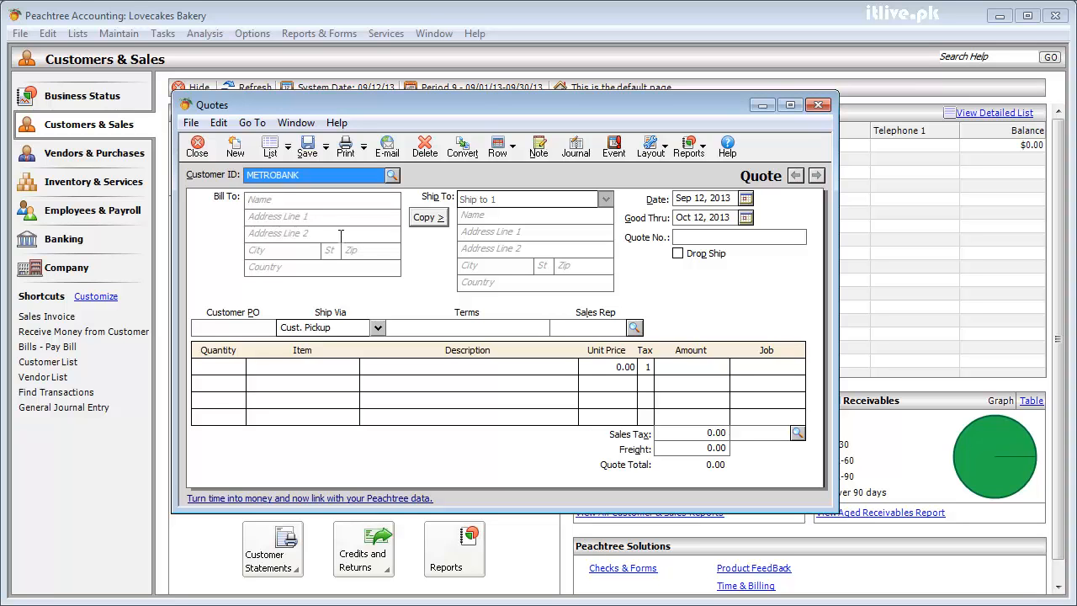
key(Tab)
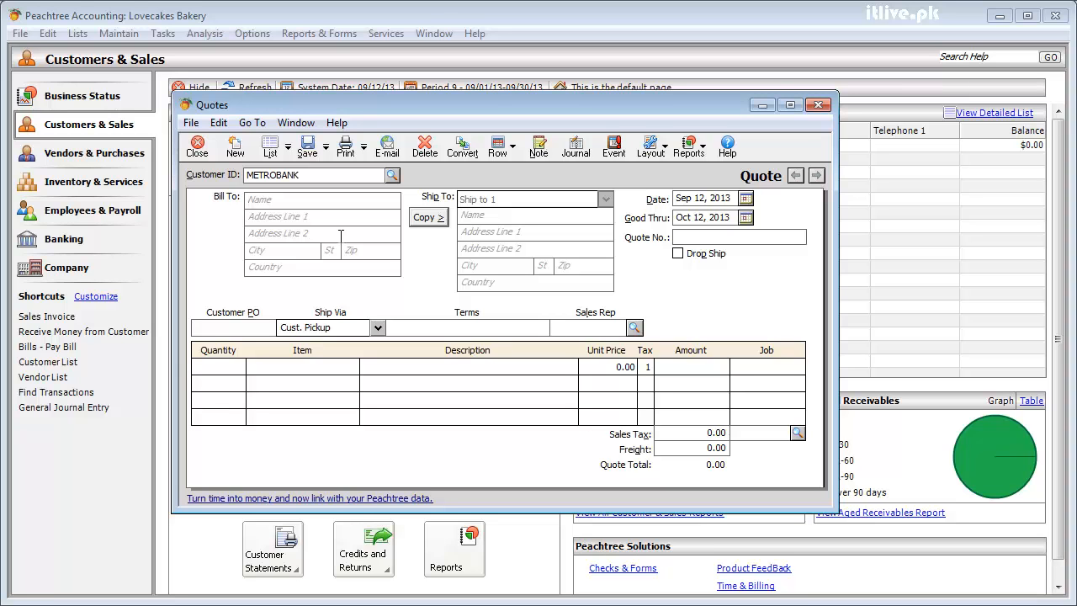
text(Metro Bank (Pvt) Ltd)
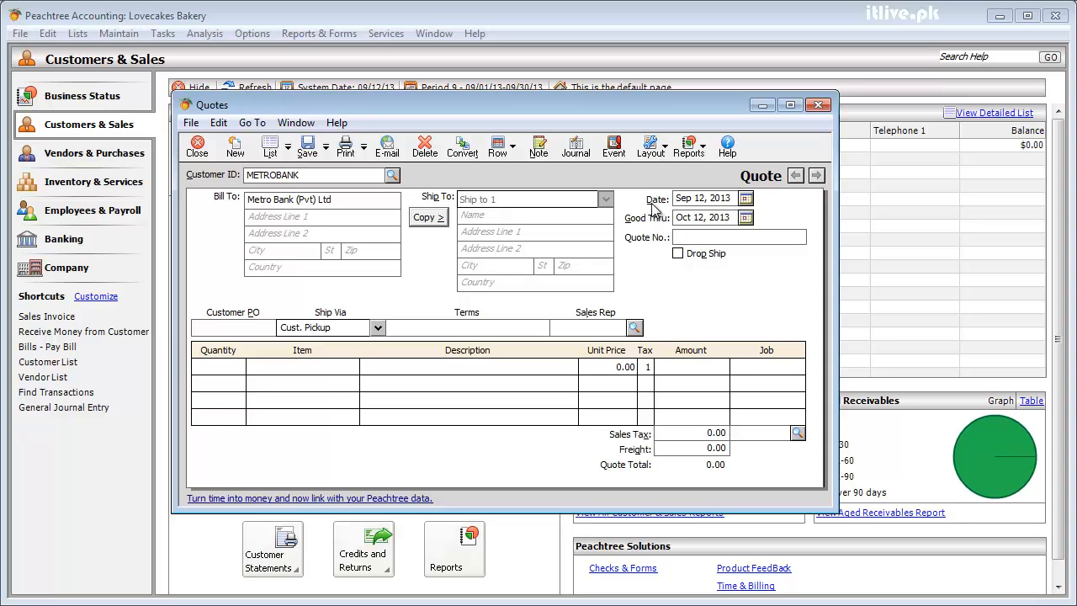
Set the quote date to July 1, 2013 and fill in the quote number
click(745, 201)
click(687, 242)
click(687, 241)
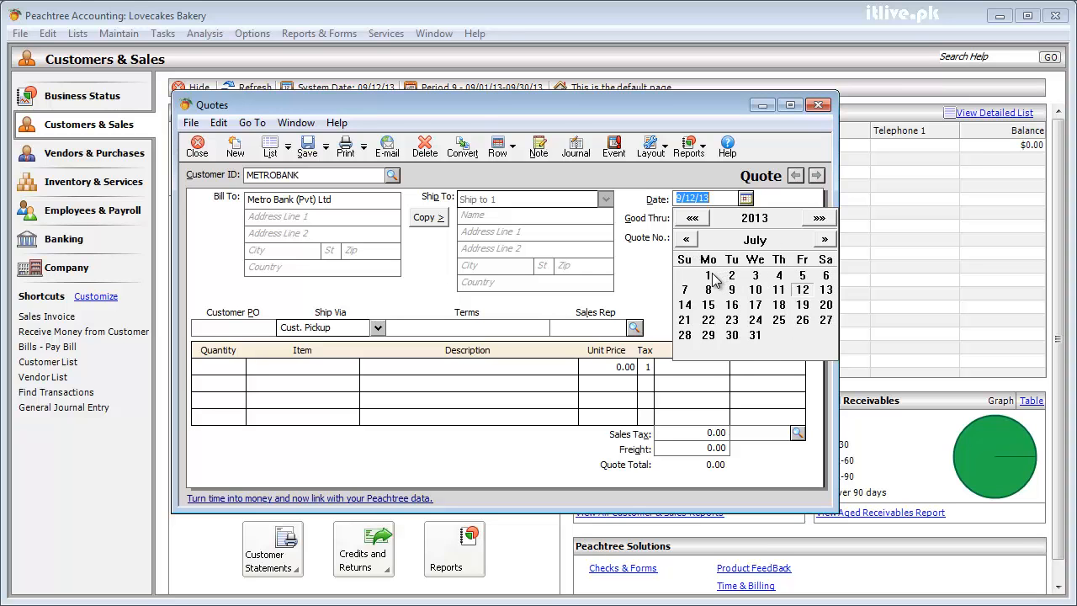
click(711, 274)
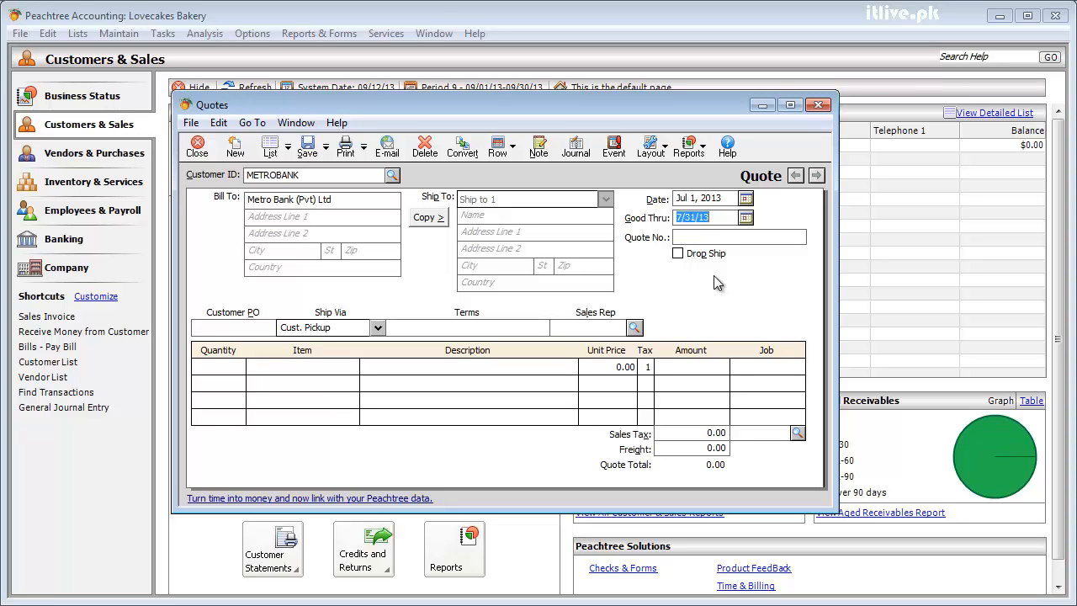
key(Tab)
text(1234)
Fill the first quote line with quantity 8 of item CHICSAND01, Plain Chicken Sandwich
click(214, 370)
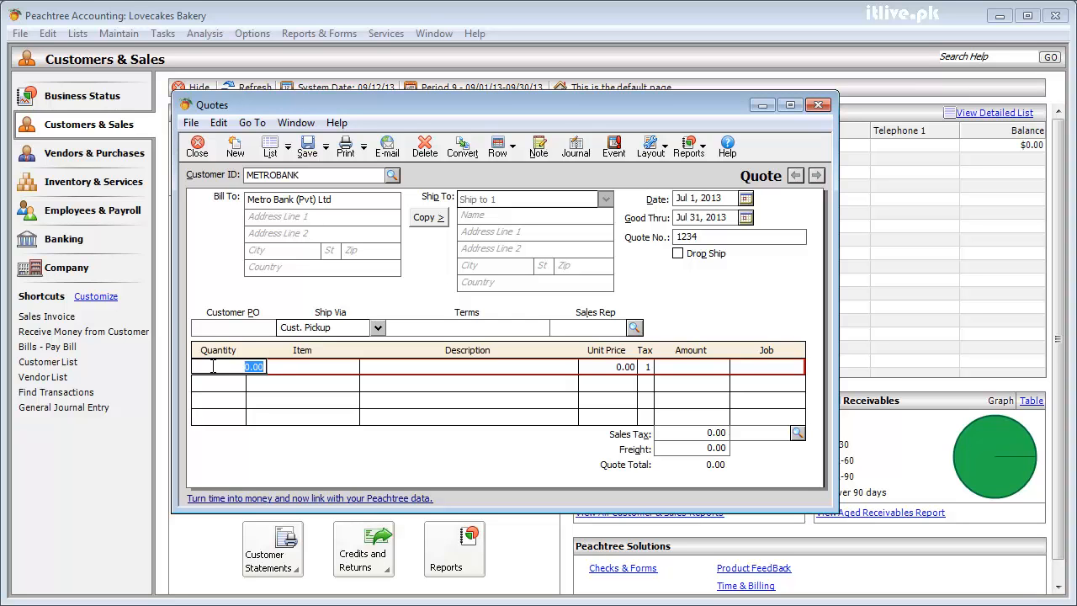
text(8)
key(Tab)
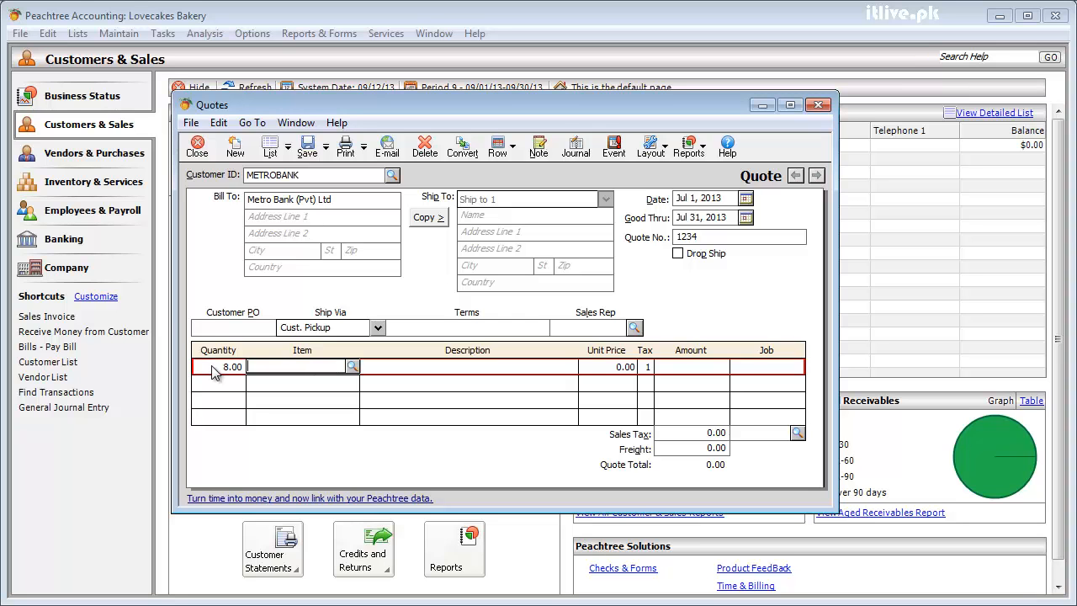
click(354, 369)
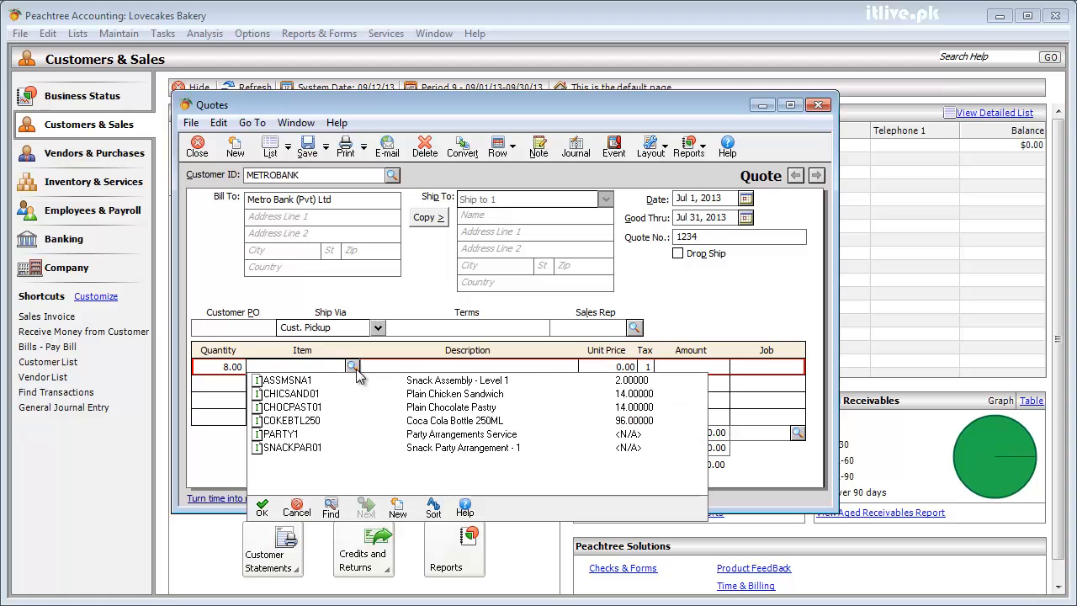
double_click(425, 395)
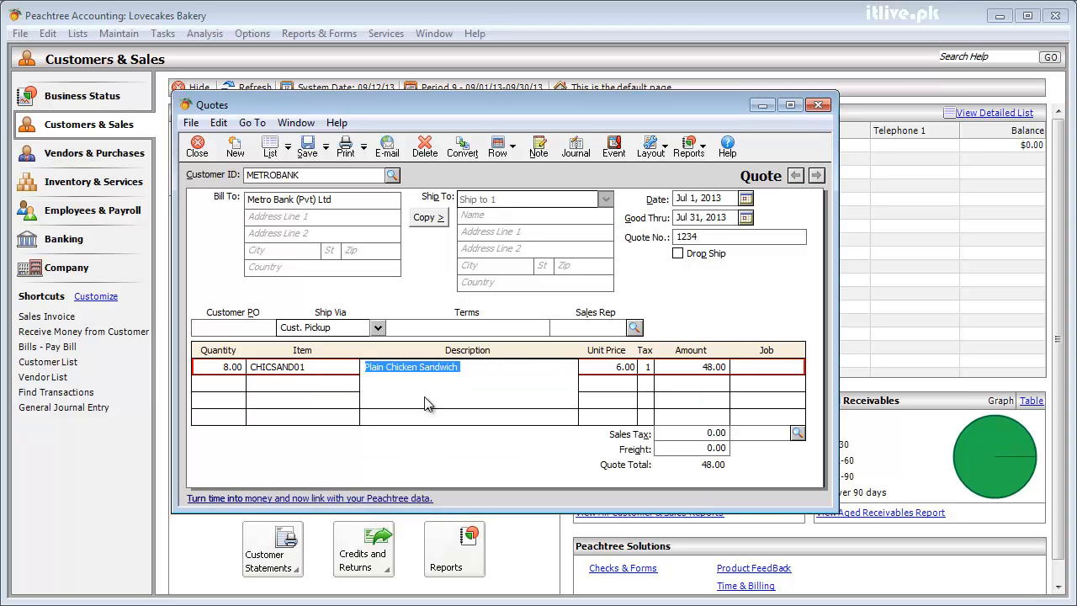
Try a unit price of 4.00 on the chicken sandwich line and change it back to 6.00
key(Tab)
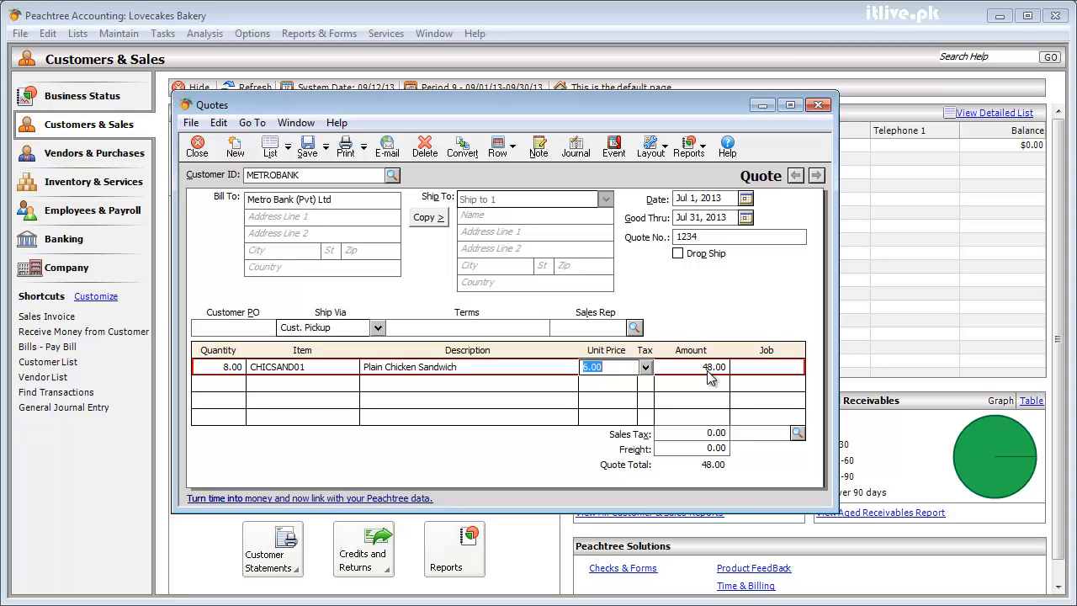
text(4)
key(Tab)
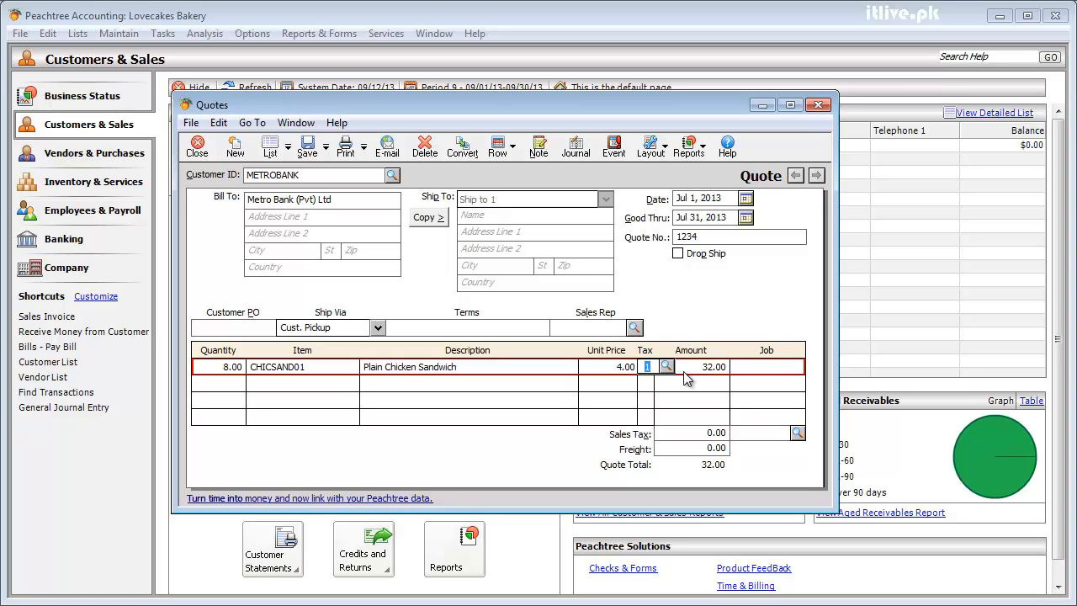
click(619, 369)
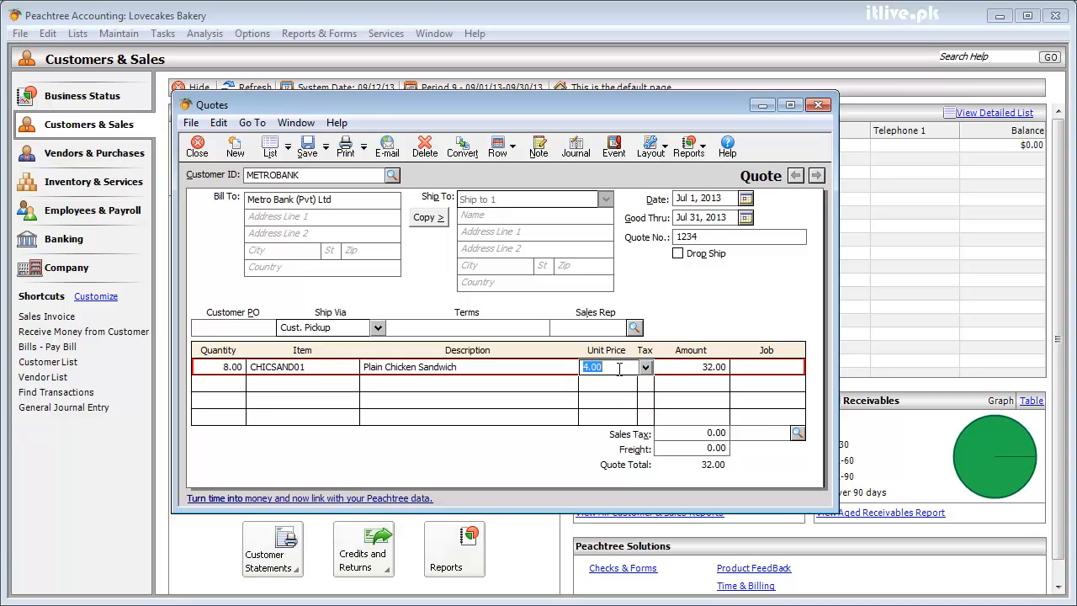
text(6)
key(Tab)
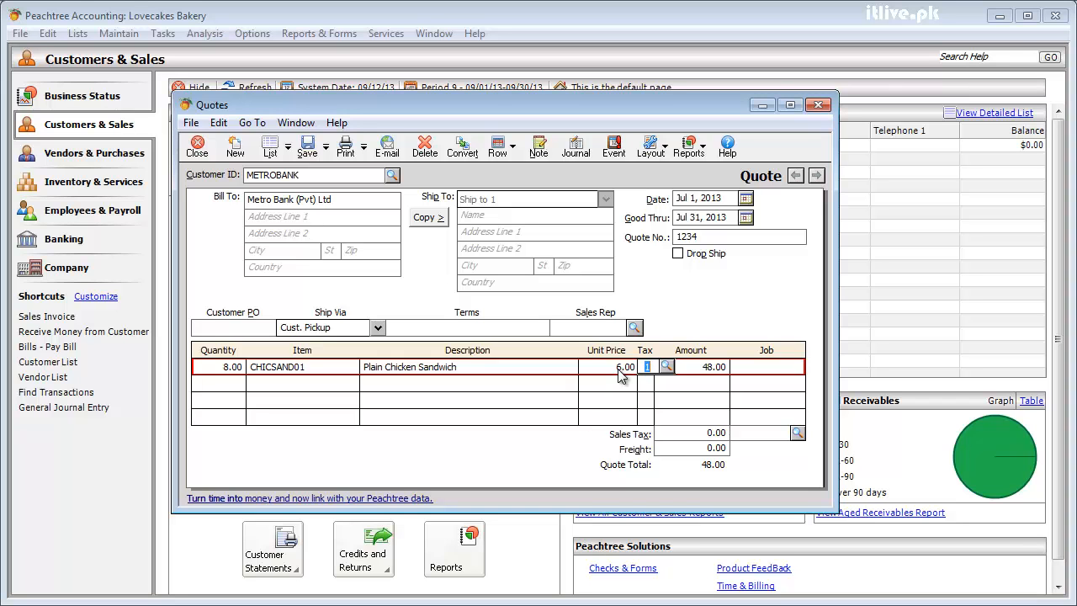
Add a second line without an item: quantity 1, description "Special First Order Discount", unit price -10.00
click(206, 384)
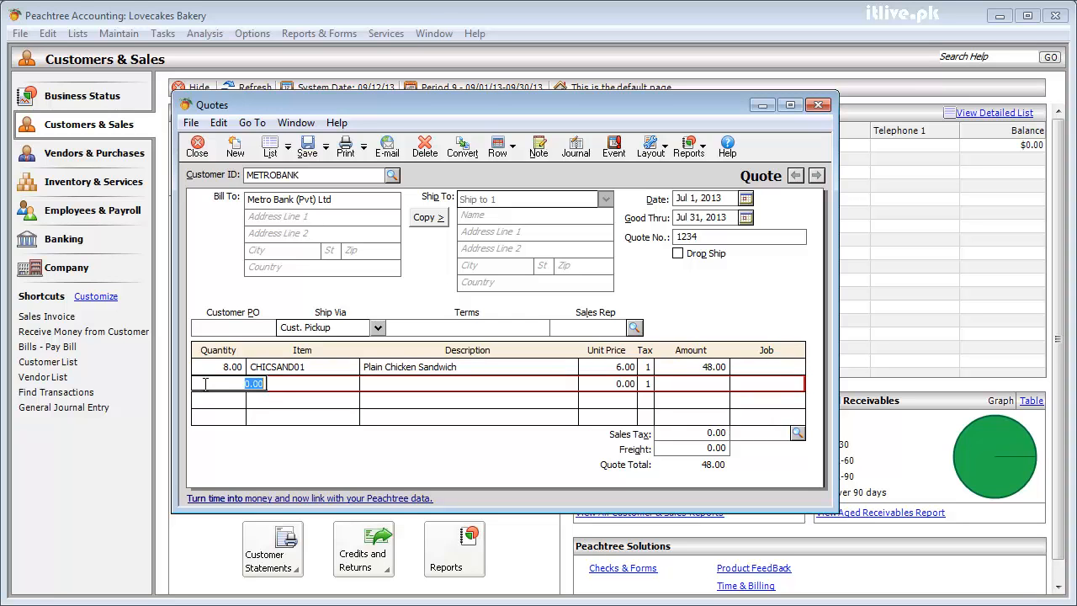
text(1)
key(Tab)
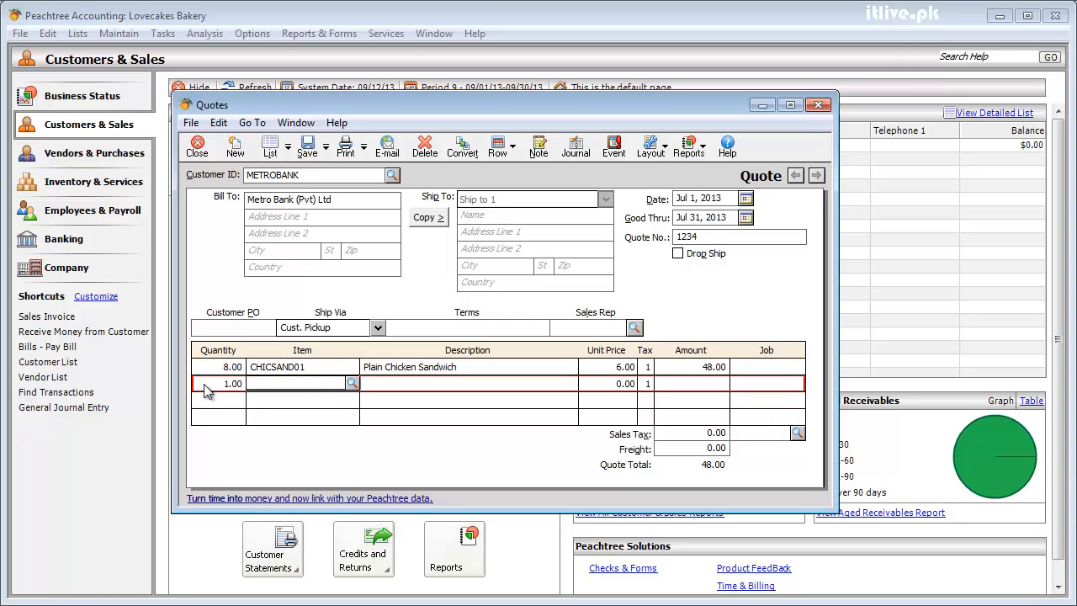
key(Tab)
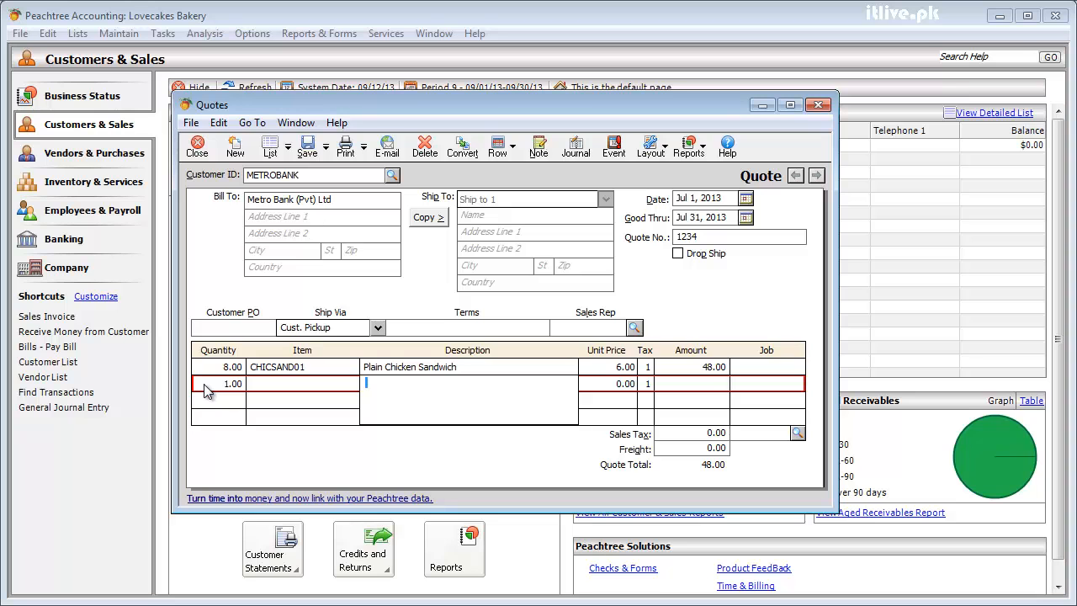
text(Special First Order Discount)
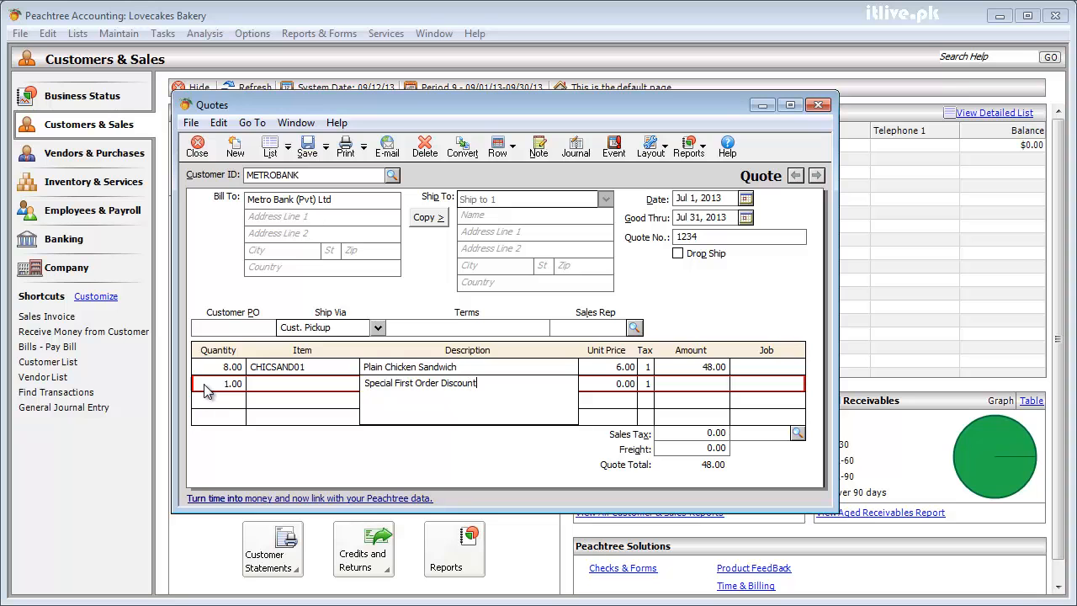
key(Tab)
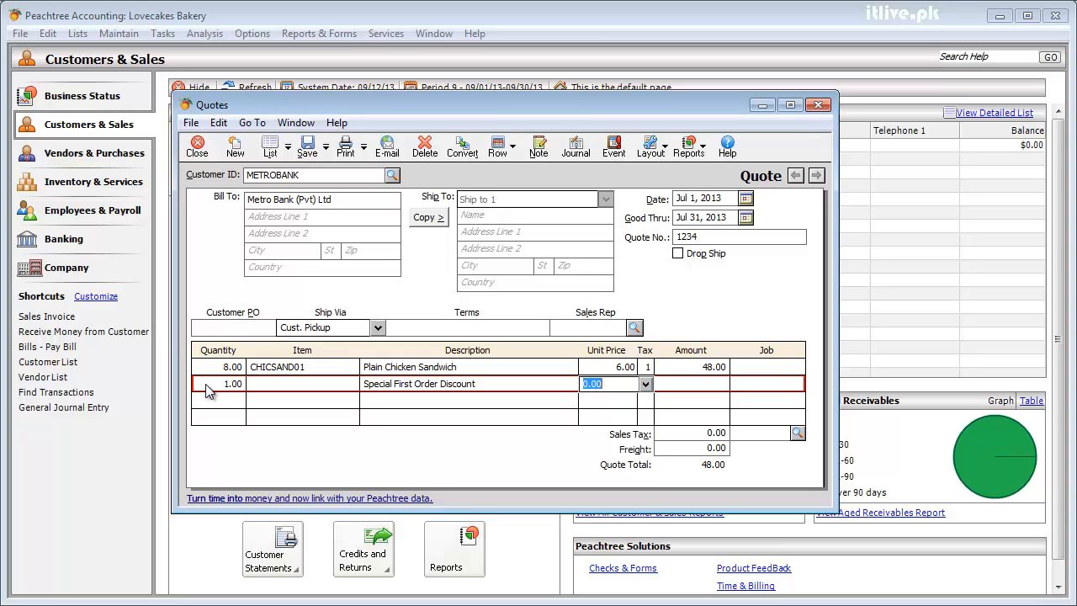
text(-10.00)
key(Tab)
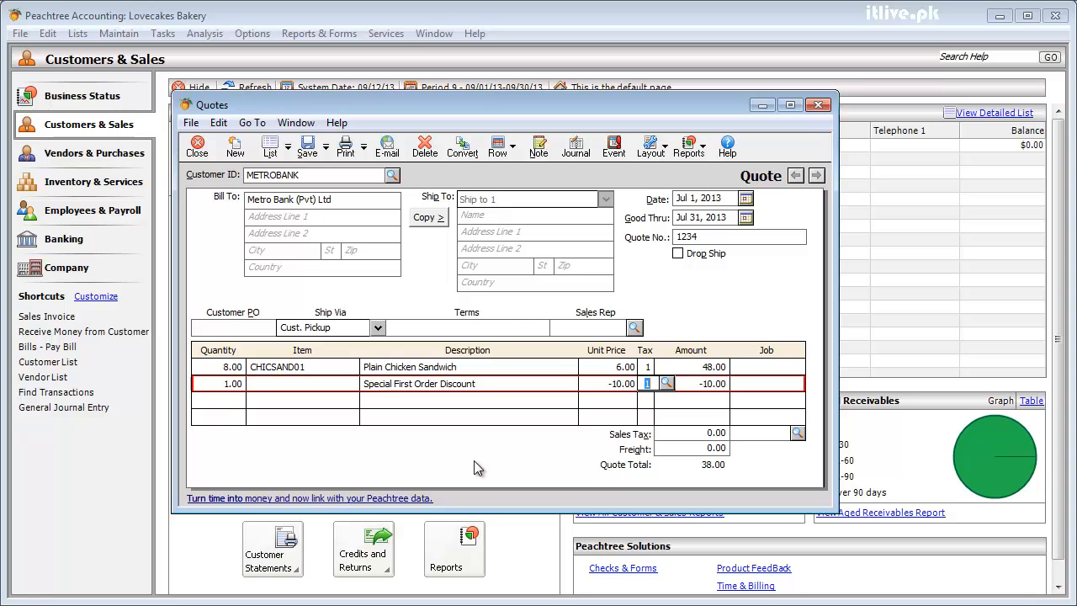
Remove the Special First Order Discount line from the quote
click(496, 150)
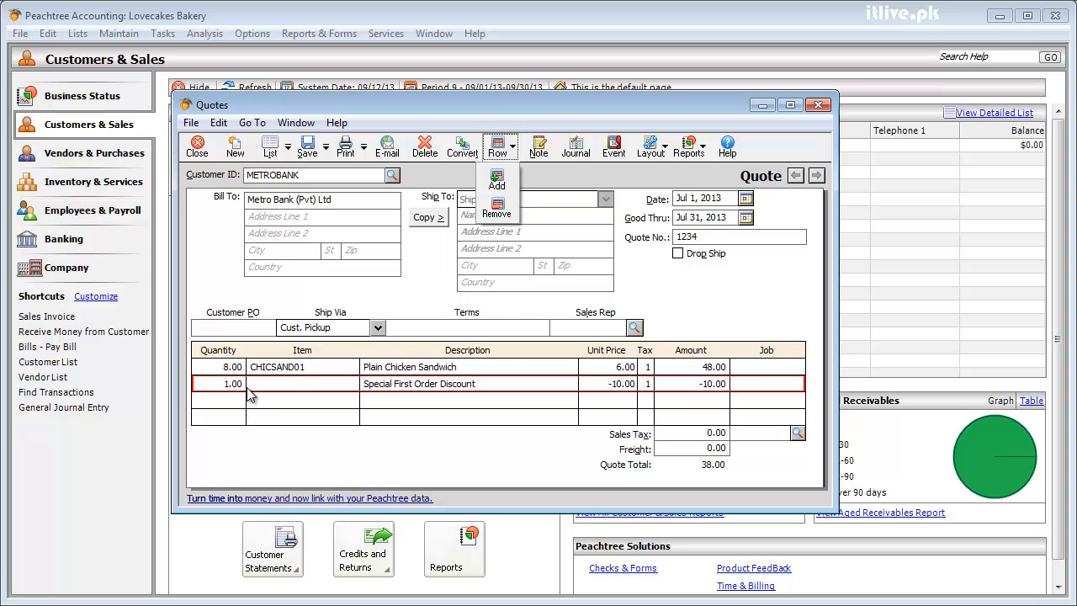
click(495, 212)
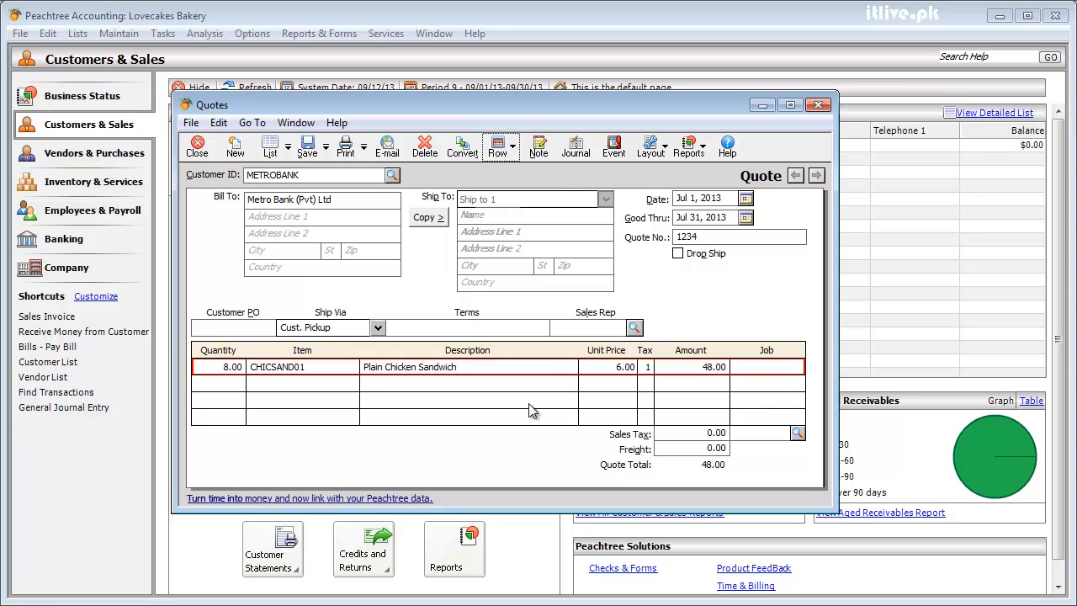
Review the quote's customer, statement and internal note options, and leave without adding a note
click(545, 148)
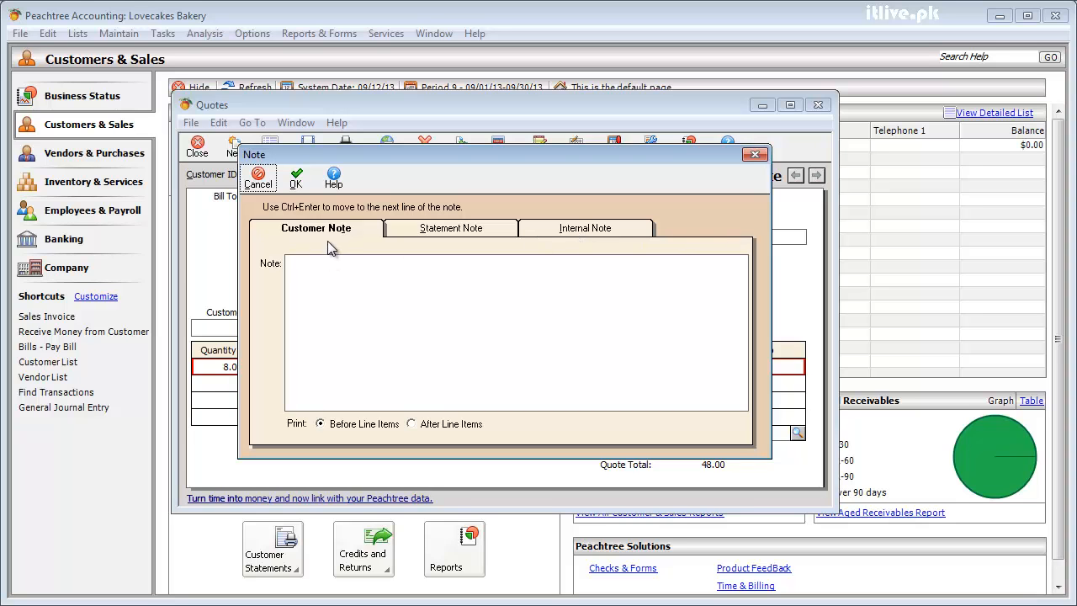
click(345, 277)
drag(397, 160, 586, 165)
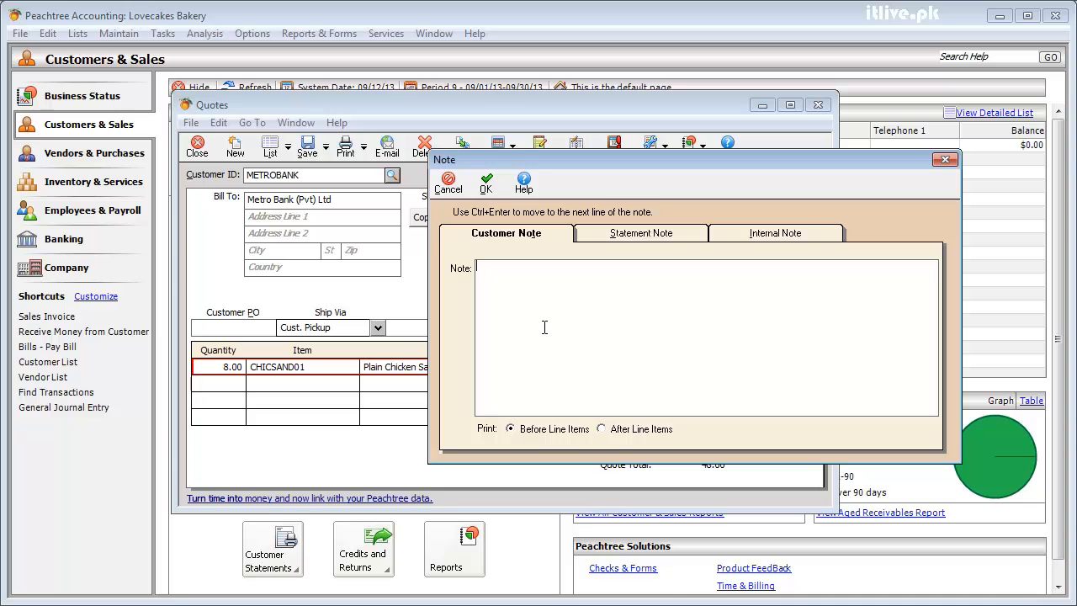
click(593, 238)
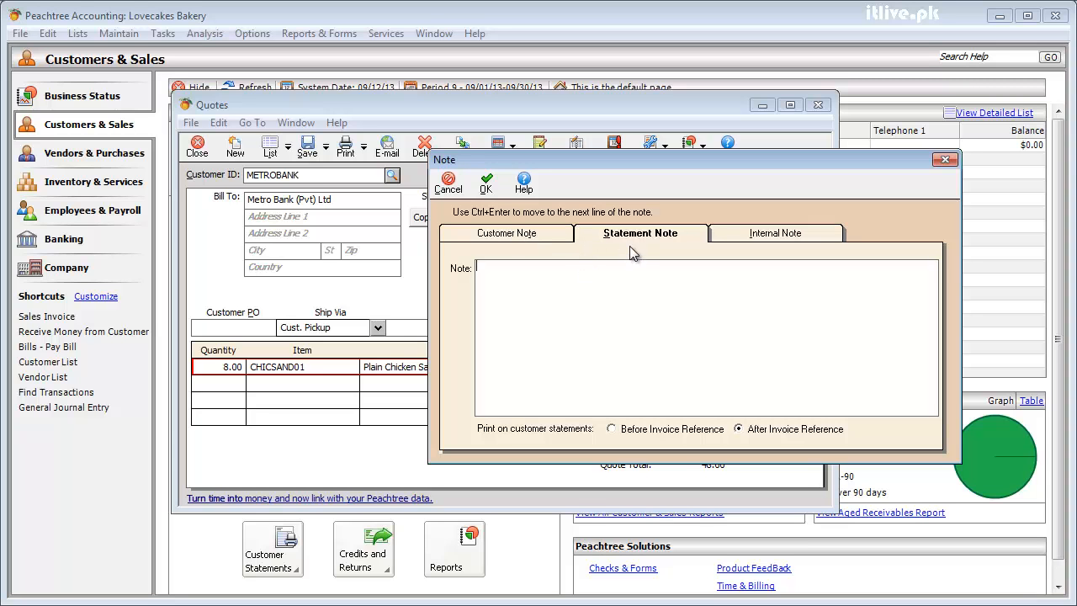
click(729, 239)
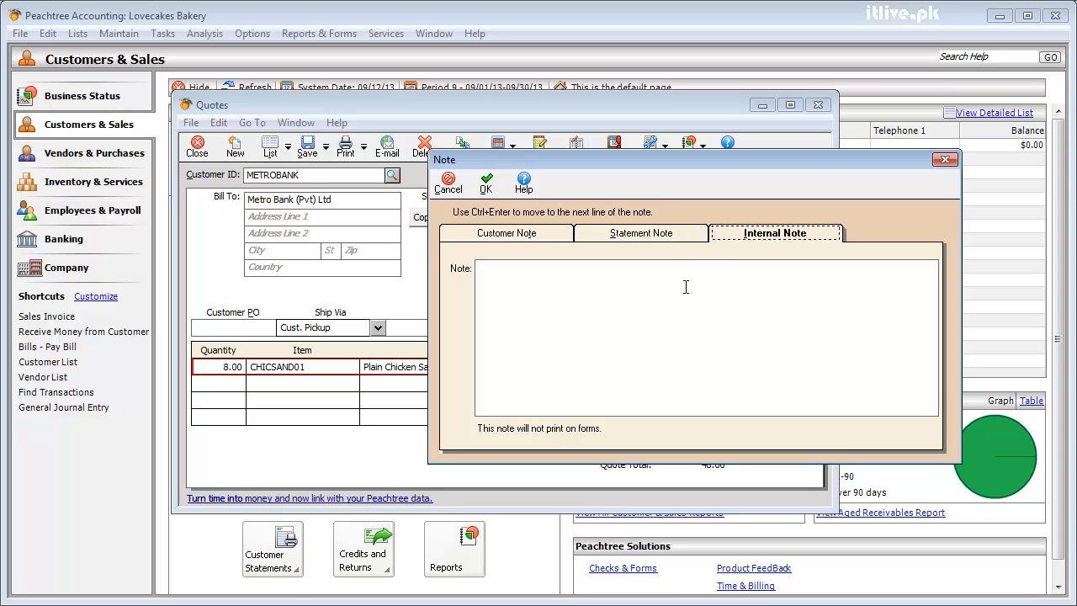
click(623, 238)
click(496, 236)
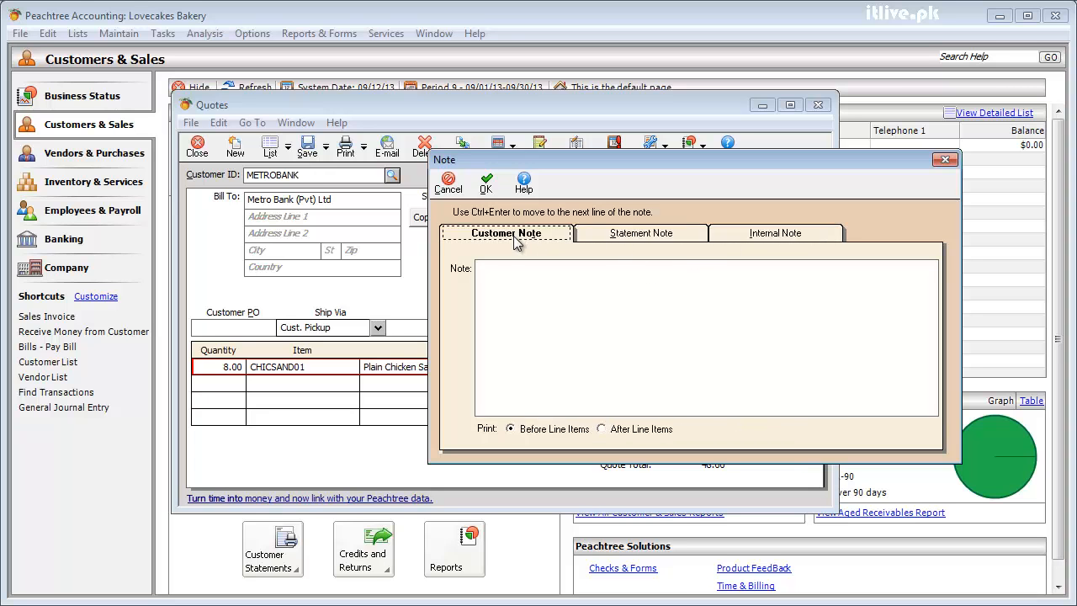
click(460, 192)
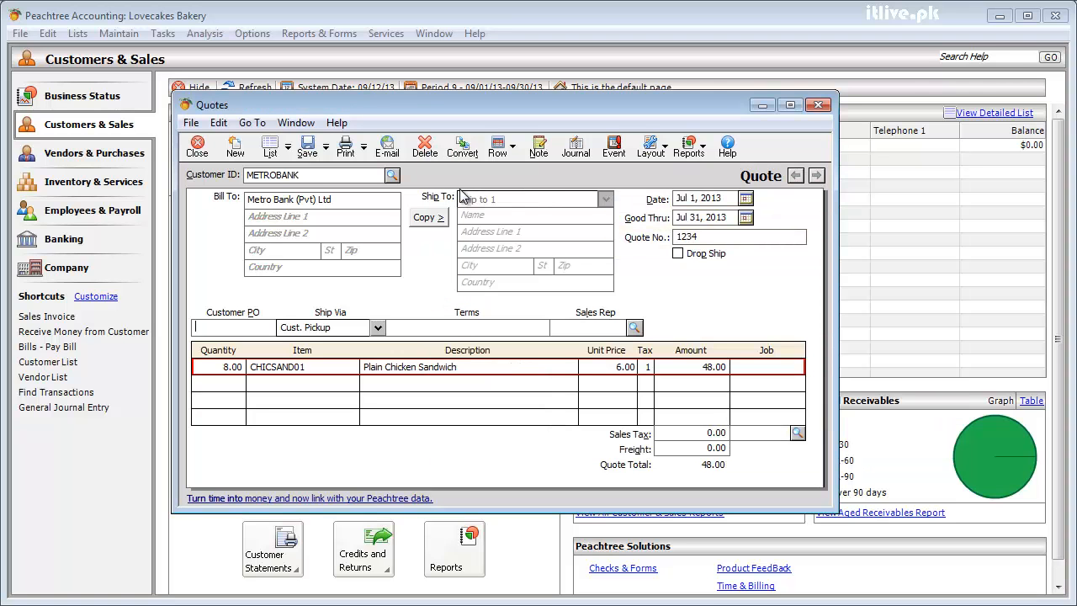
Inspect the quote's journal entries and the account choices for the chicken sandwich line, leaving them as they are
click(576, 150)
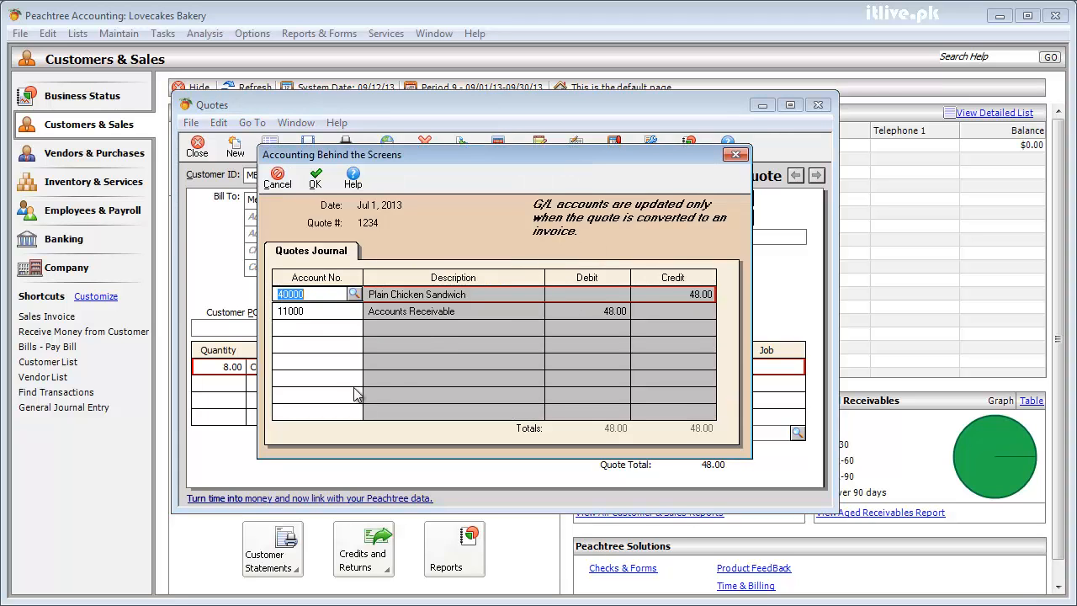
click(355, 294)
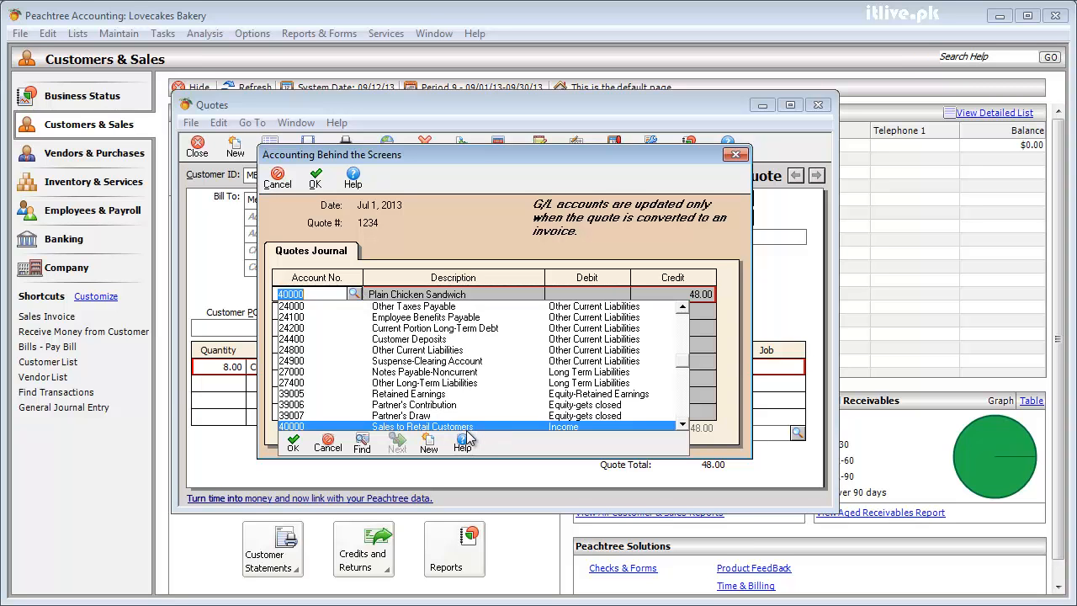
click(318, 445)
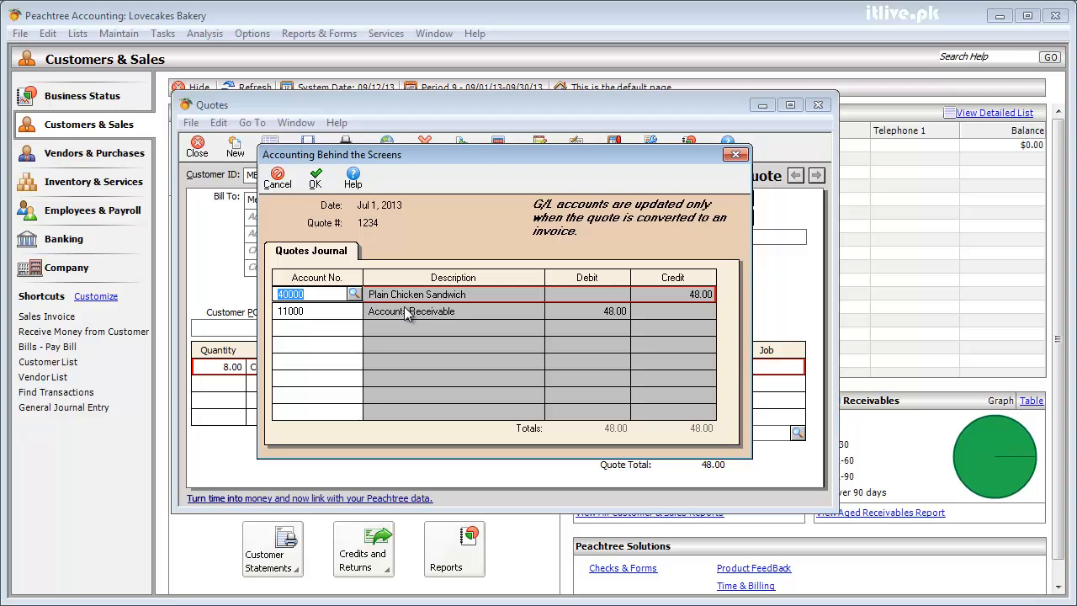
click(279, 179)
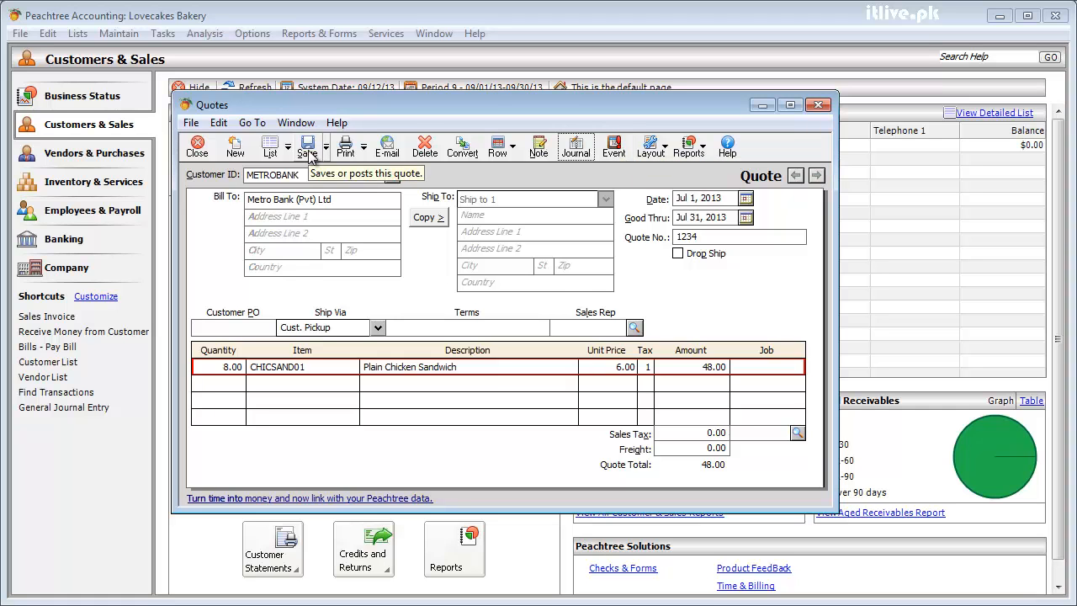
Save the quote despite its out-of-period date, using Fast Add to create the METROBANK customer record
click(318, 158)
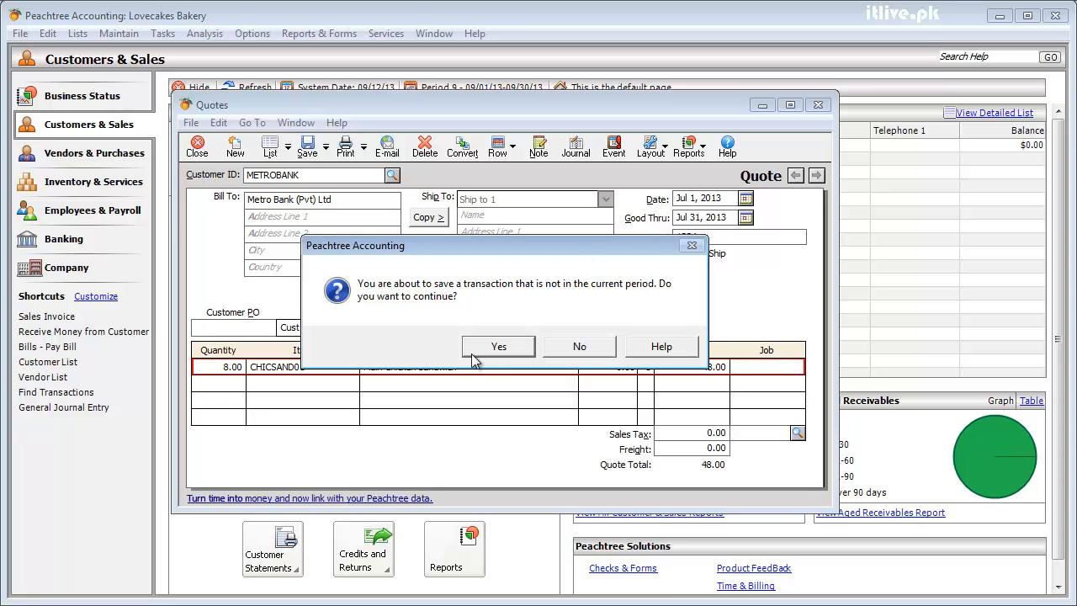
click(498, 347)
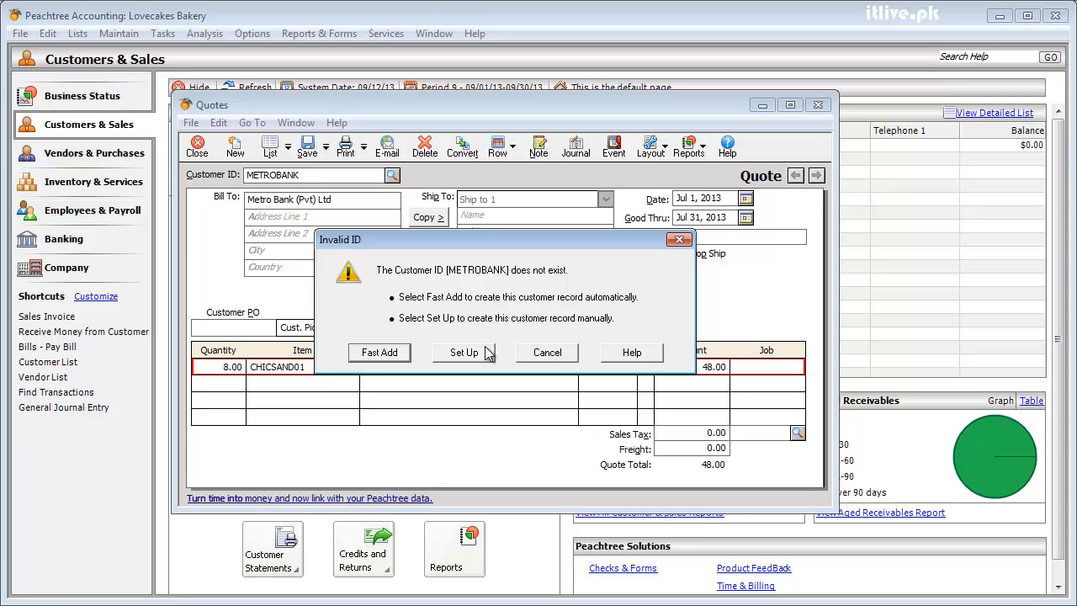
click(389, 357)
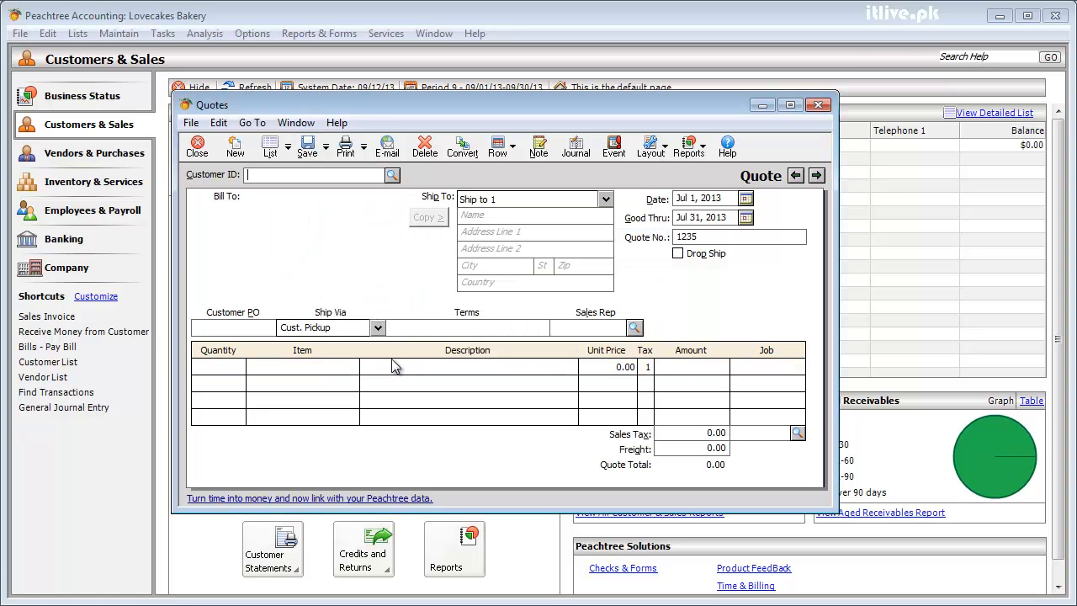
Return to saved quote 1234 and start a new event for its customer with the event type Call From
click(795, 175)
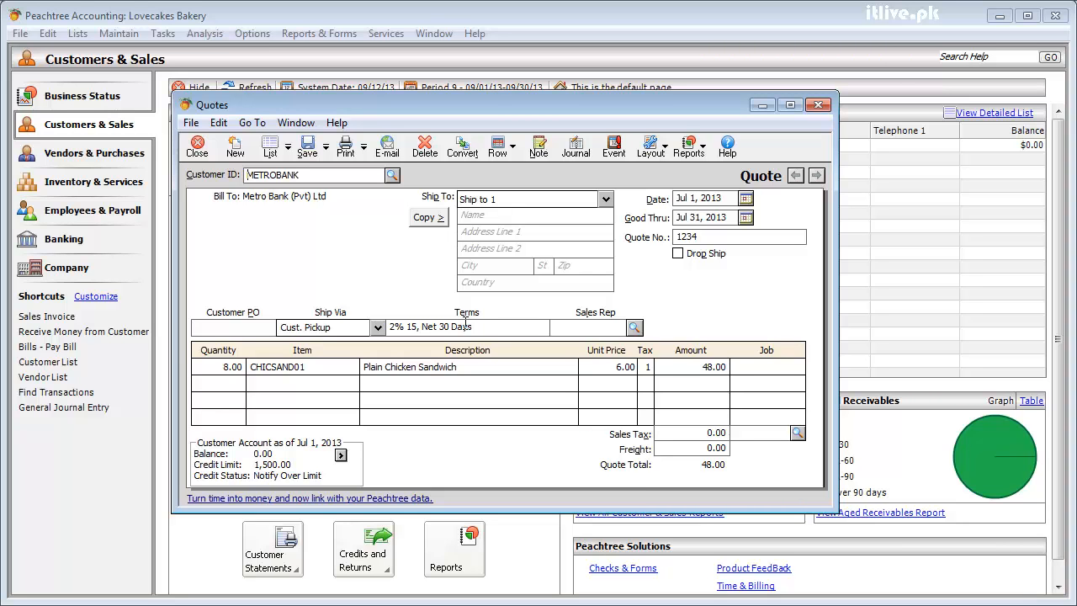
click(617, 149)
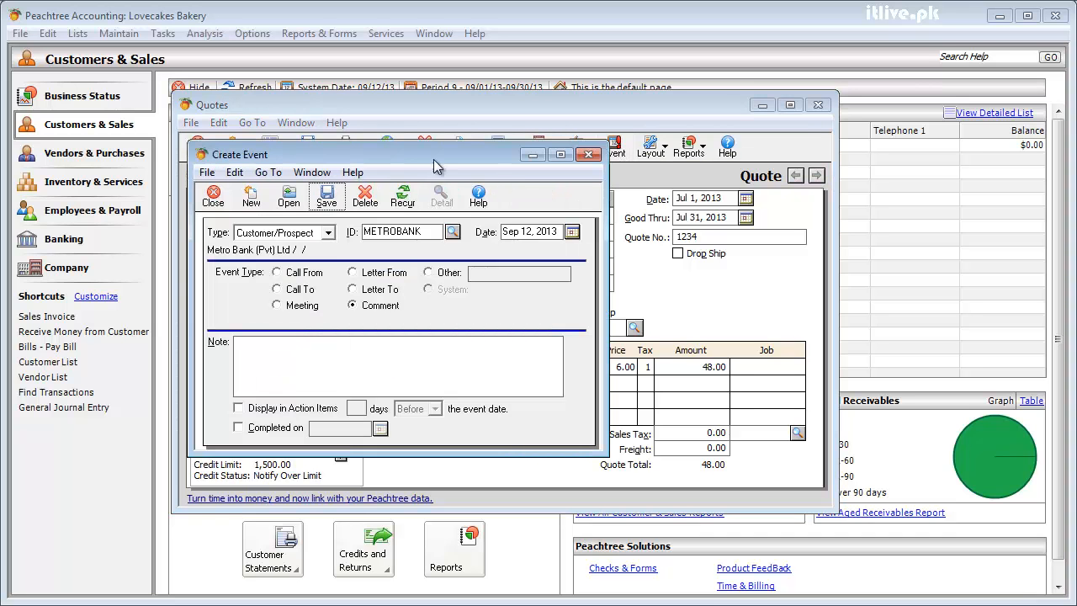
drag(427, 160, 493, 166)
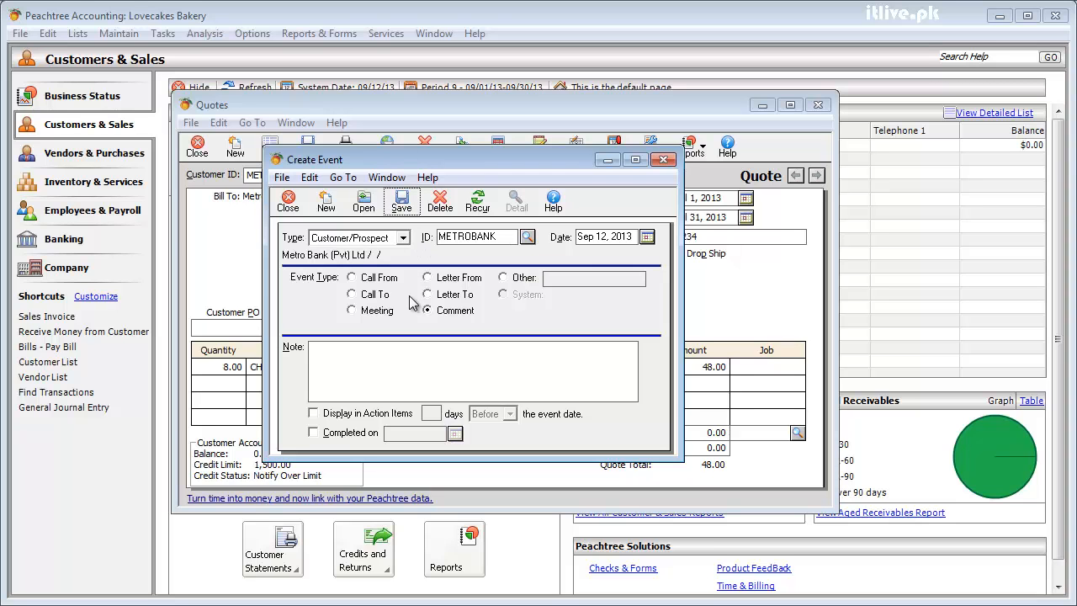
click(353, 280)
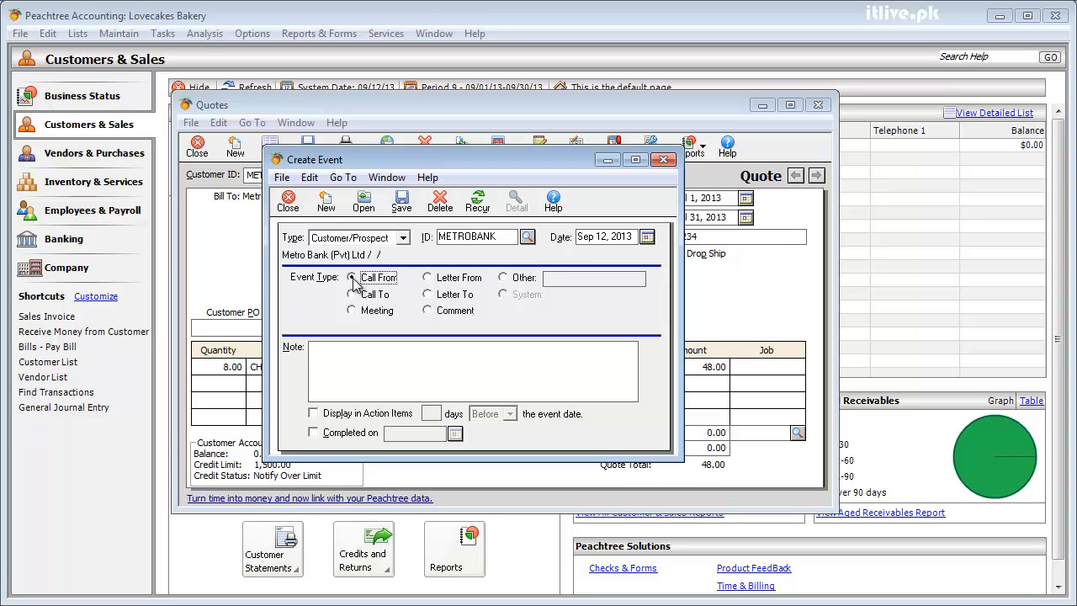
Enter the event note "Got prospected order from Customer, Please follow up to see if they are ready to order"
click(346, 367)
text(Got prospected o)
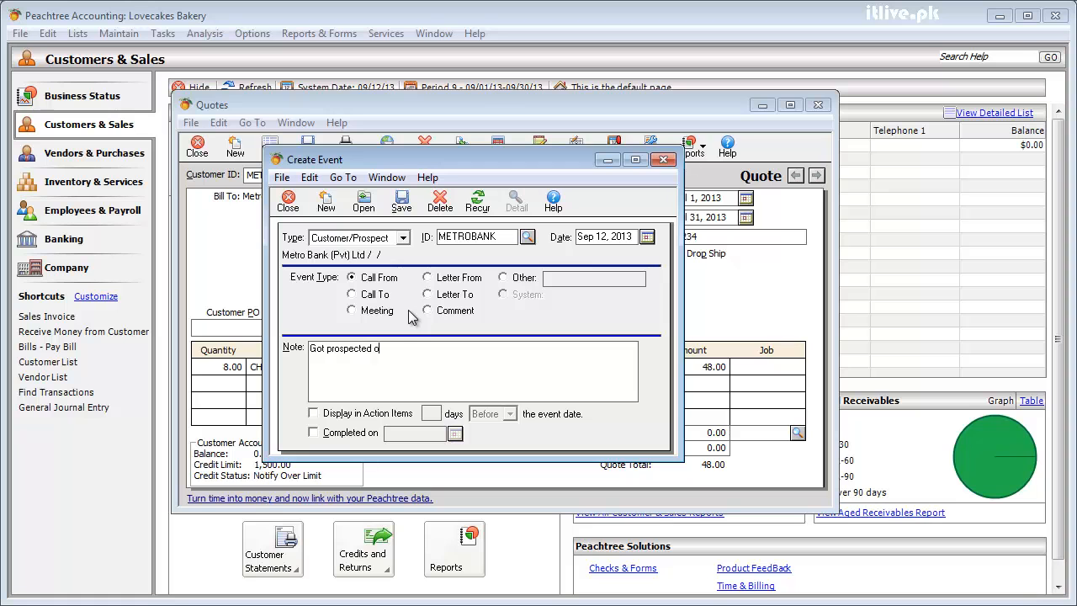
text(rder from utomer)
key(BackSpace)
key(BackSpace)
key(BackSpace)
key(BackSpace)
key(BackSpace)
key(BackSpace)
key(BackSpace)
text(Customer, Pleas)
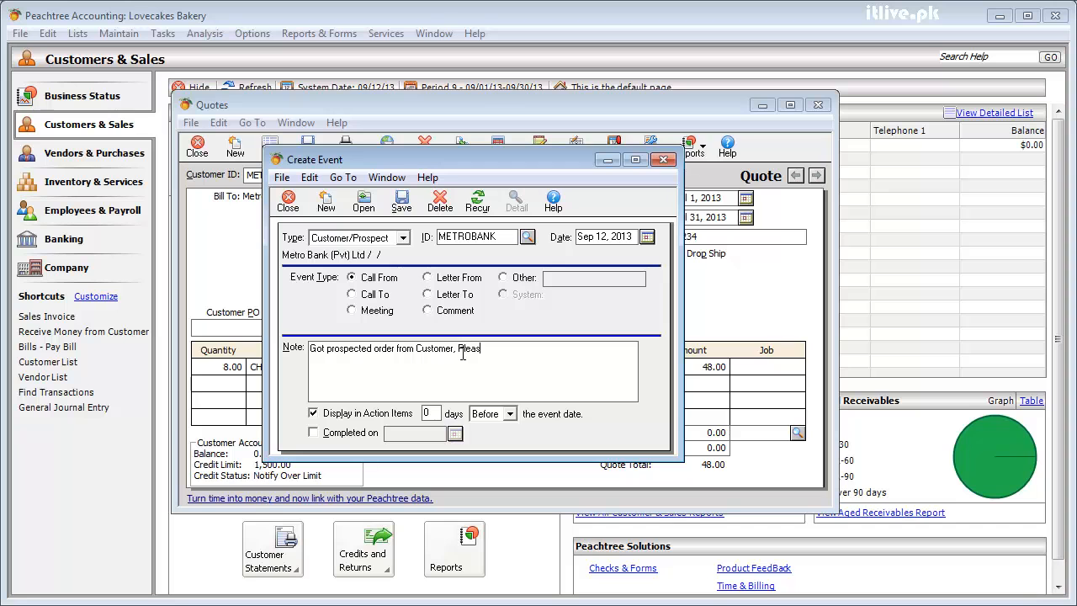
text(e follow up to see if they are ready to order)
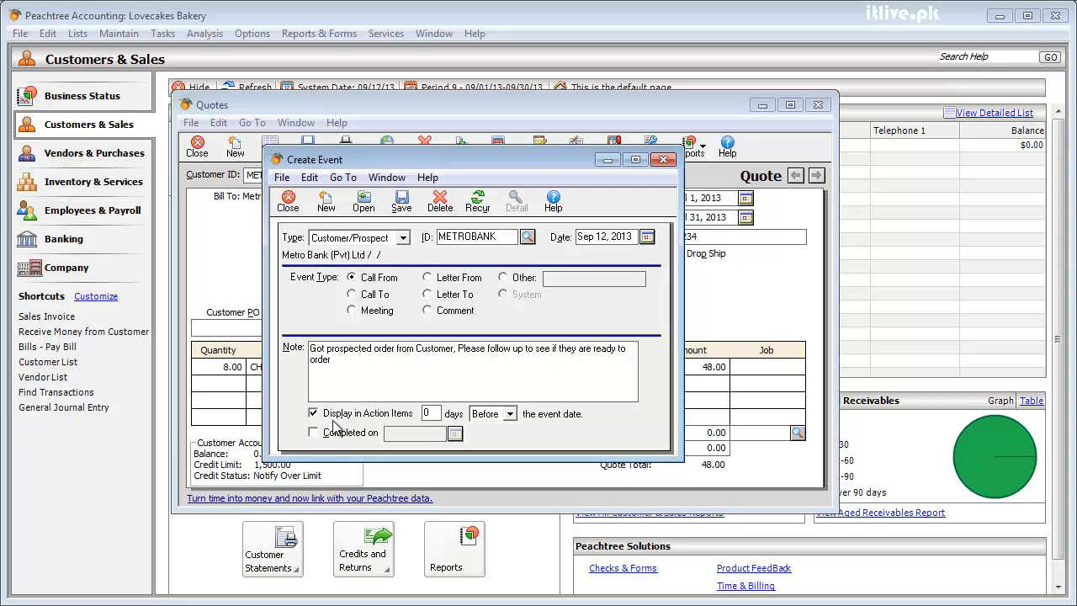
Set the event's Action Items reminder to 30 days after the event date
click(421, 414)
text(30)
click(510, 414)
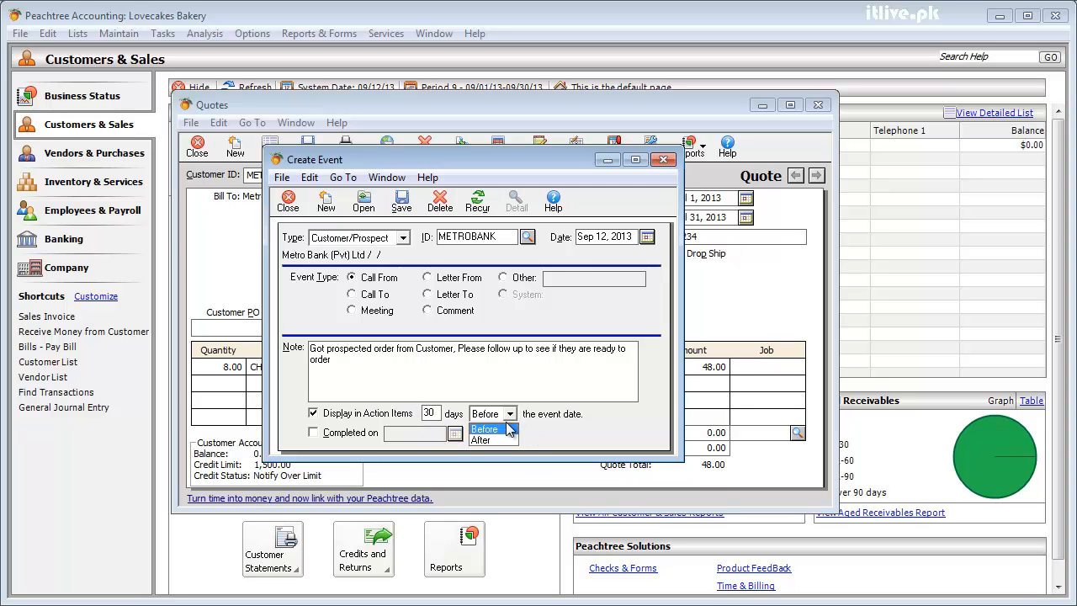
click(501, 439)
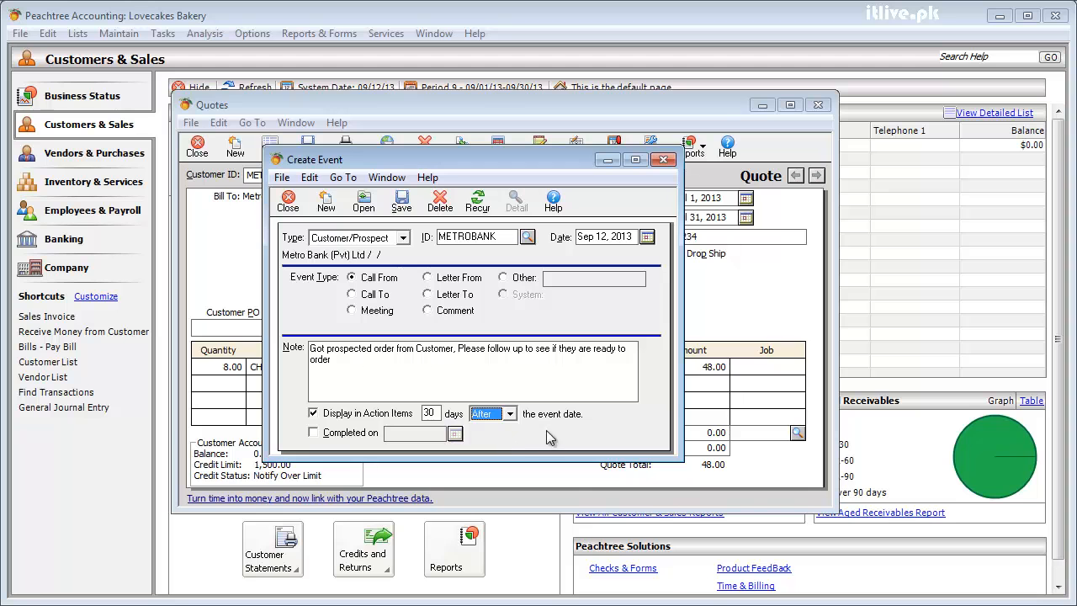
Set the event date to Jul 1, 2013
click(647, 237)
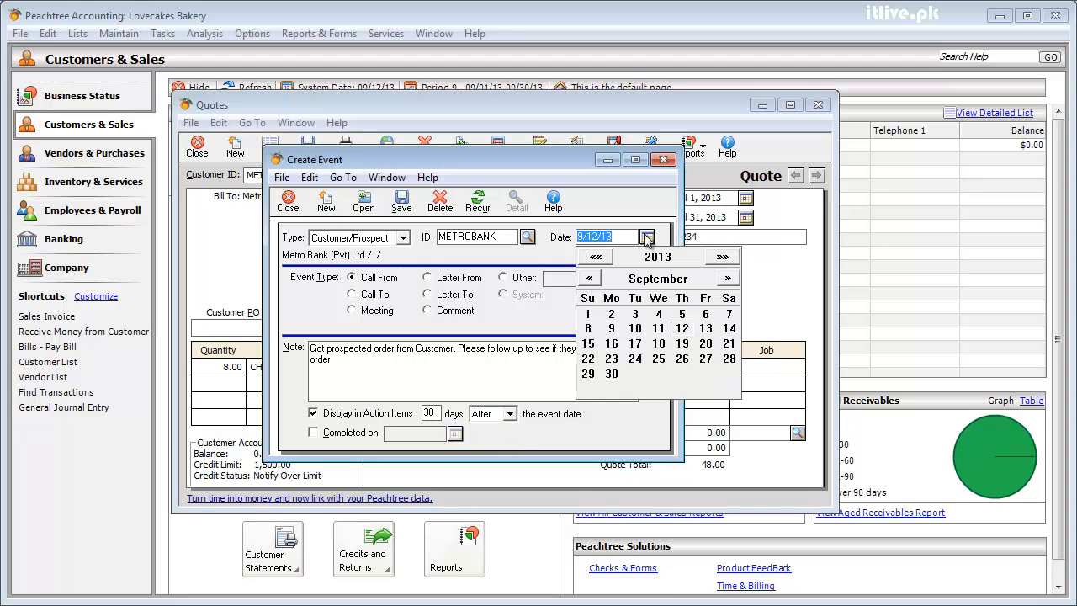
click(590, 278)
click(589, 278)
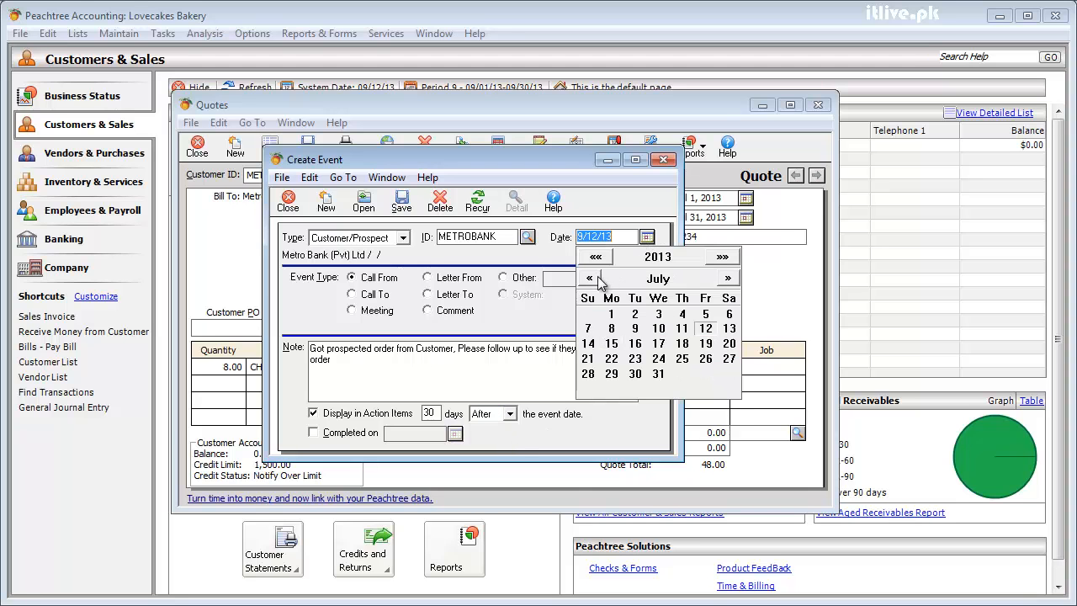
click(610, 317)
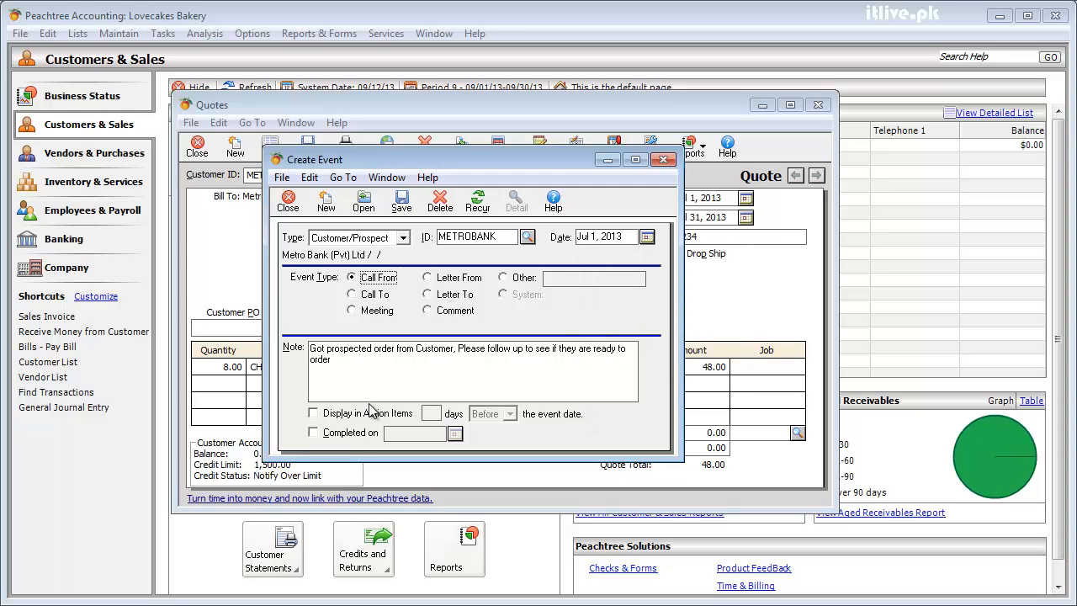
Turn on Display in Action Items for 30 days after the event date, then save and close the event
click(320, 414)
click(427, 414)
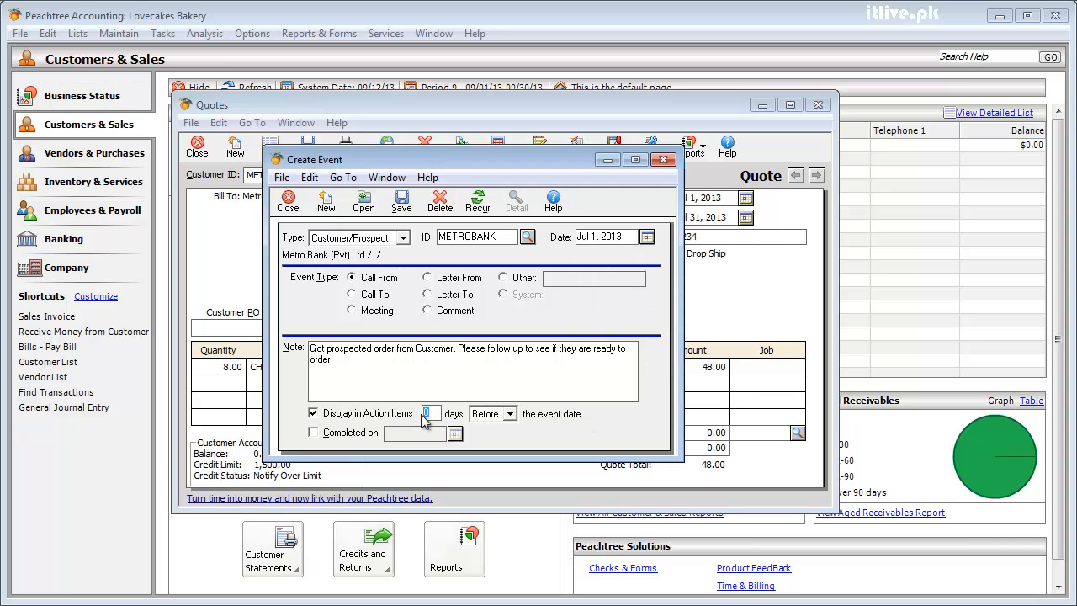
text(30)
click(499, 418)
click(492, 440)
click(454, 368)
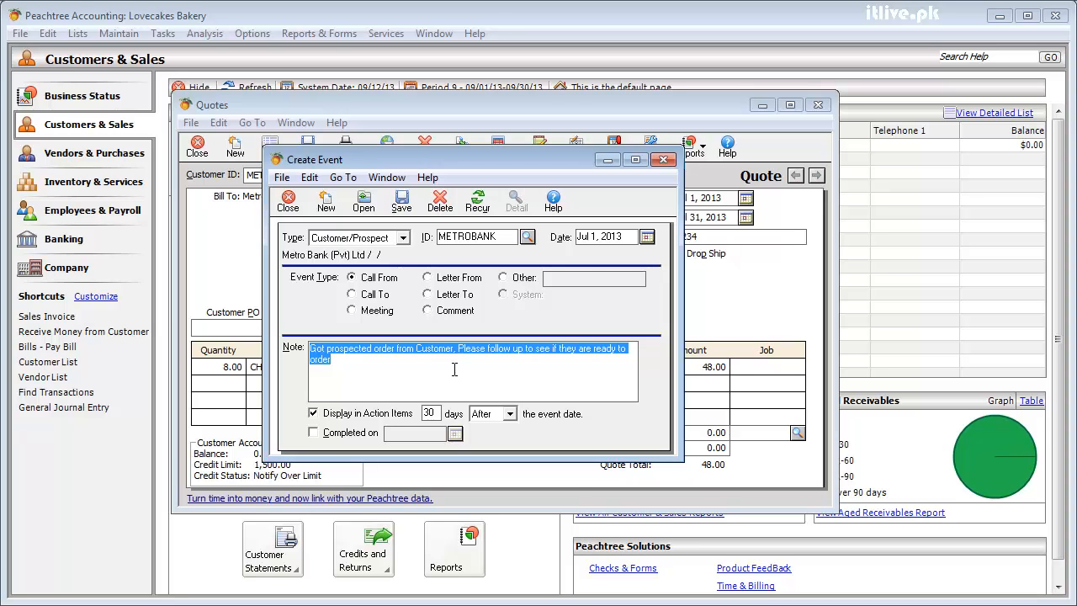
click(403, 202)
click(299, 207)
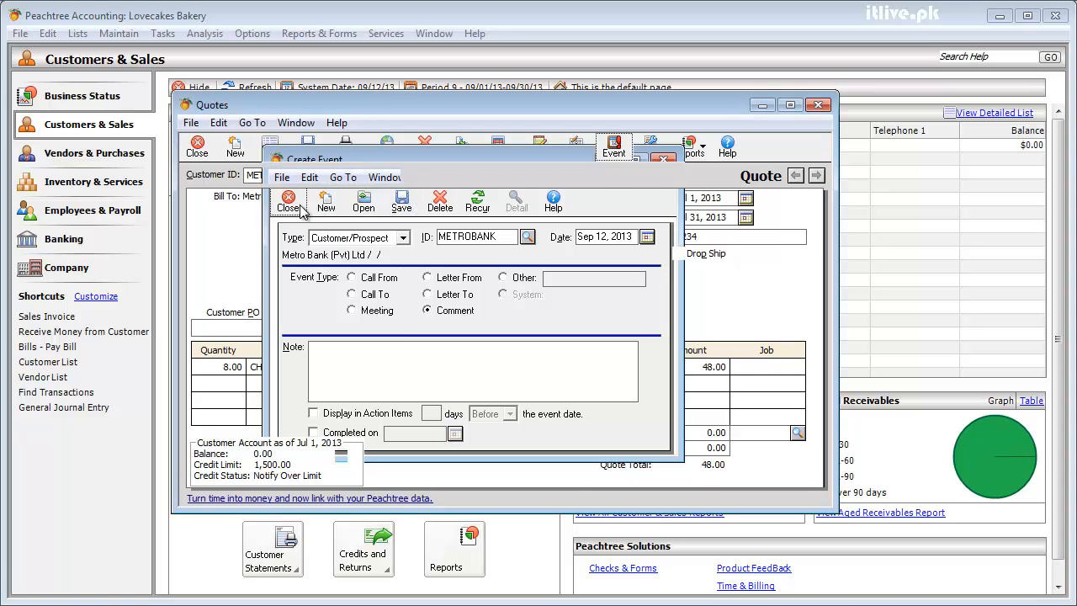
Resave the out-of-period quote, close the quote form and refresh the customer list on the Customers & Sales page
click(307, 153)
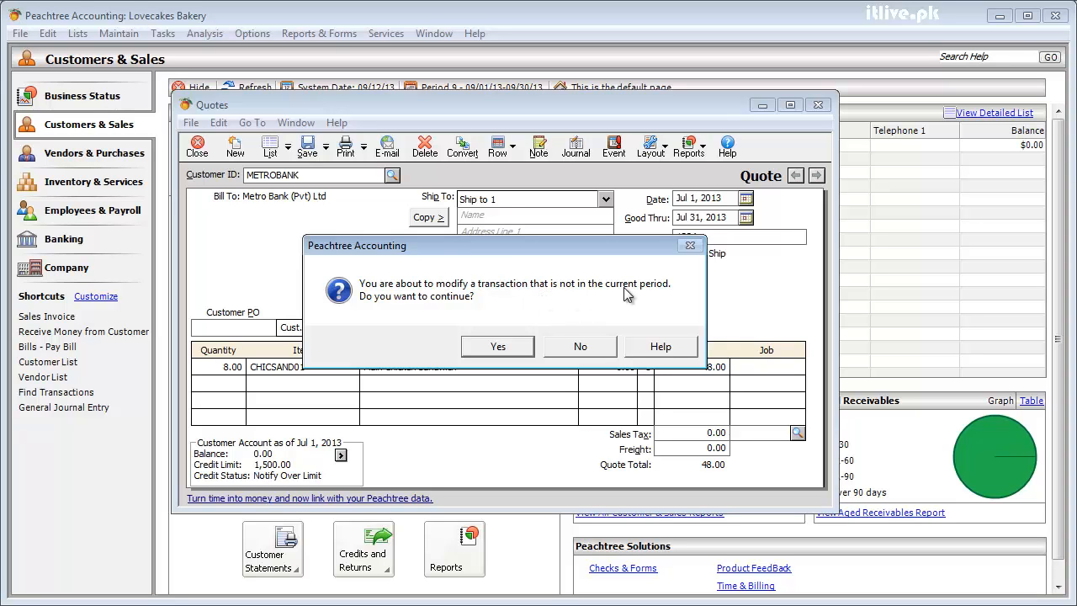
click(513, 348)
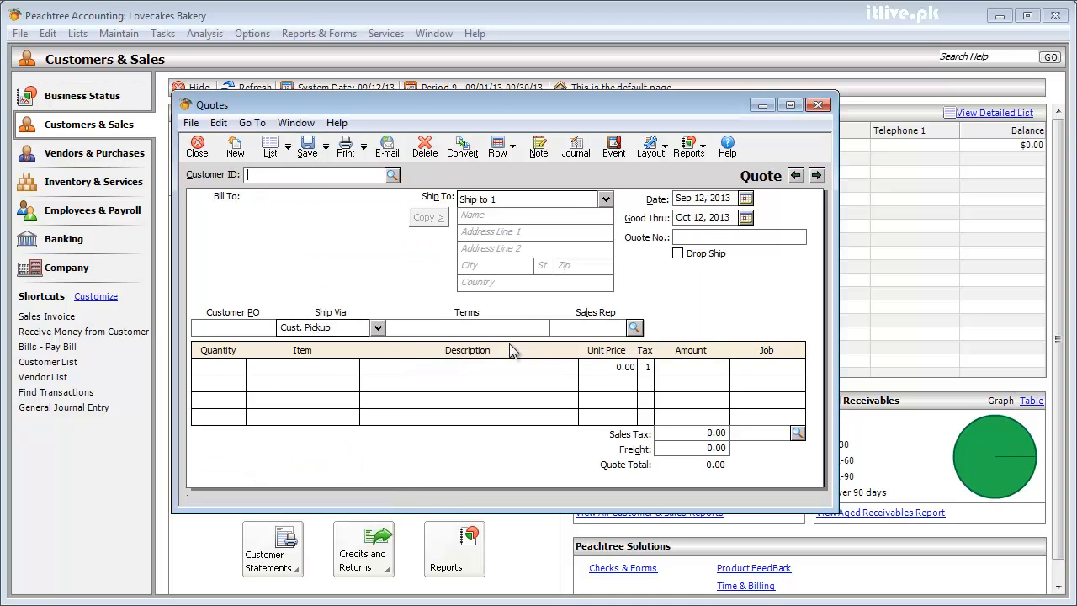
click(205, 154)
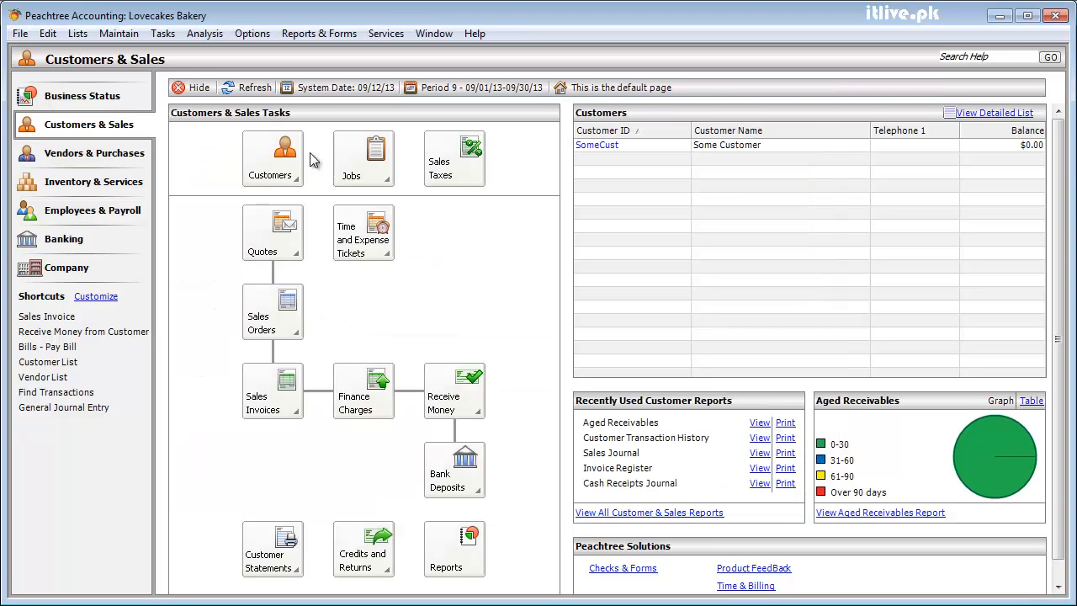
click(254, 88)
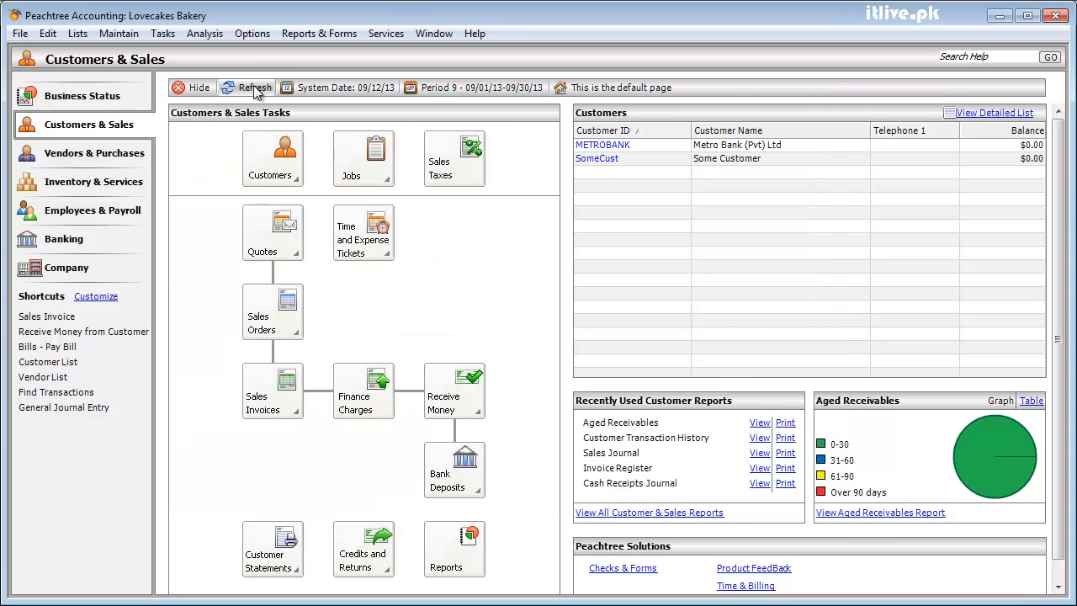